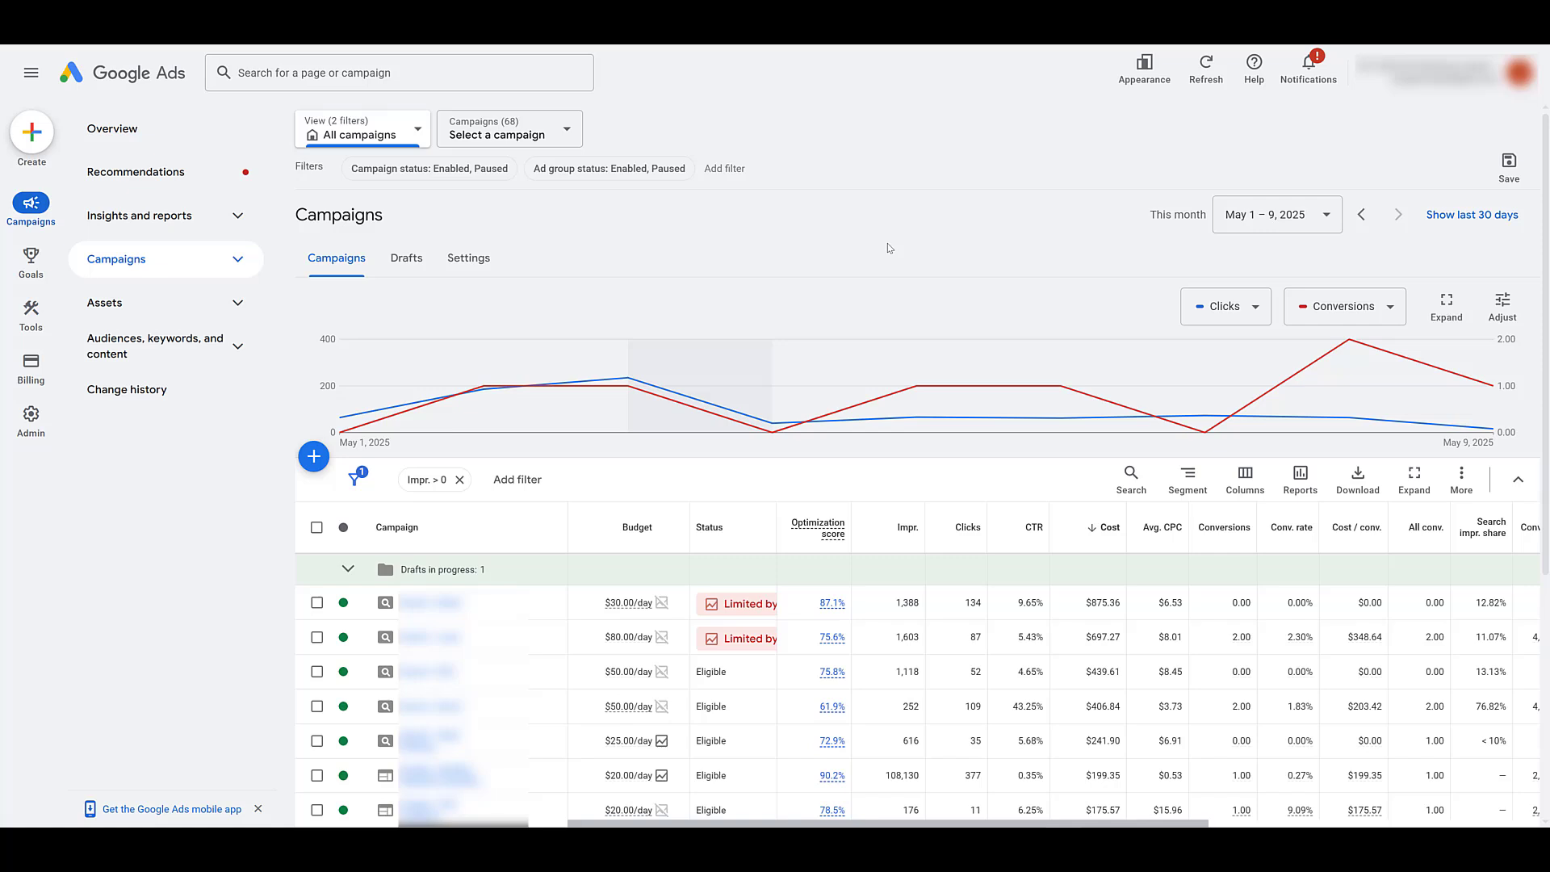
# - Open the account's Assets list and filter it to Lead form assets
pyautogui.click(227, 310)
pyautogui.click(201, 355)
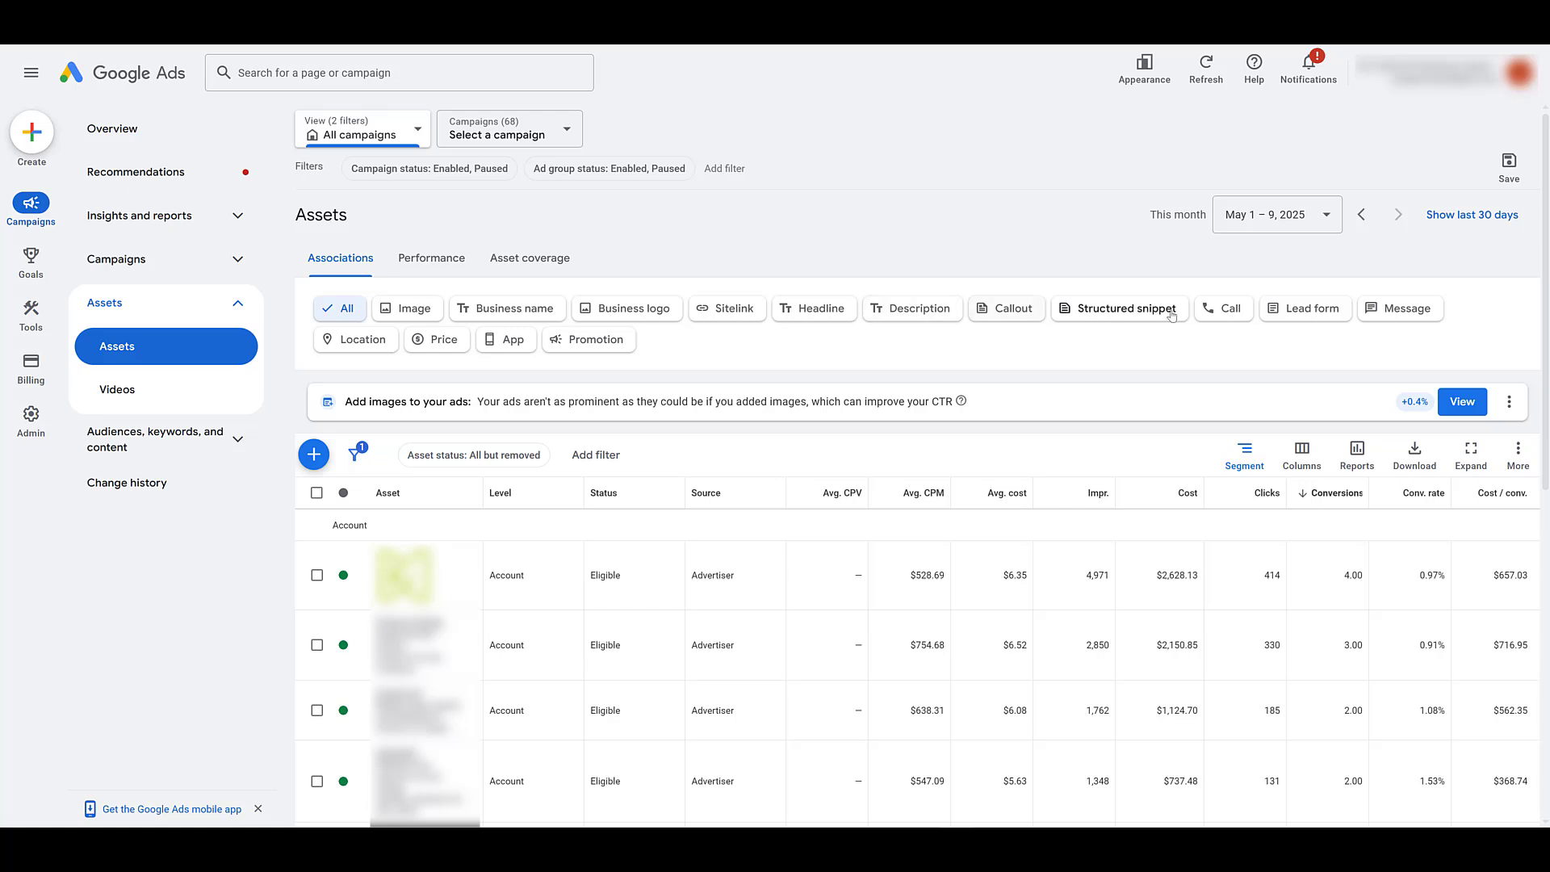
pyautogui.click(1314, 316)
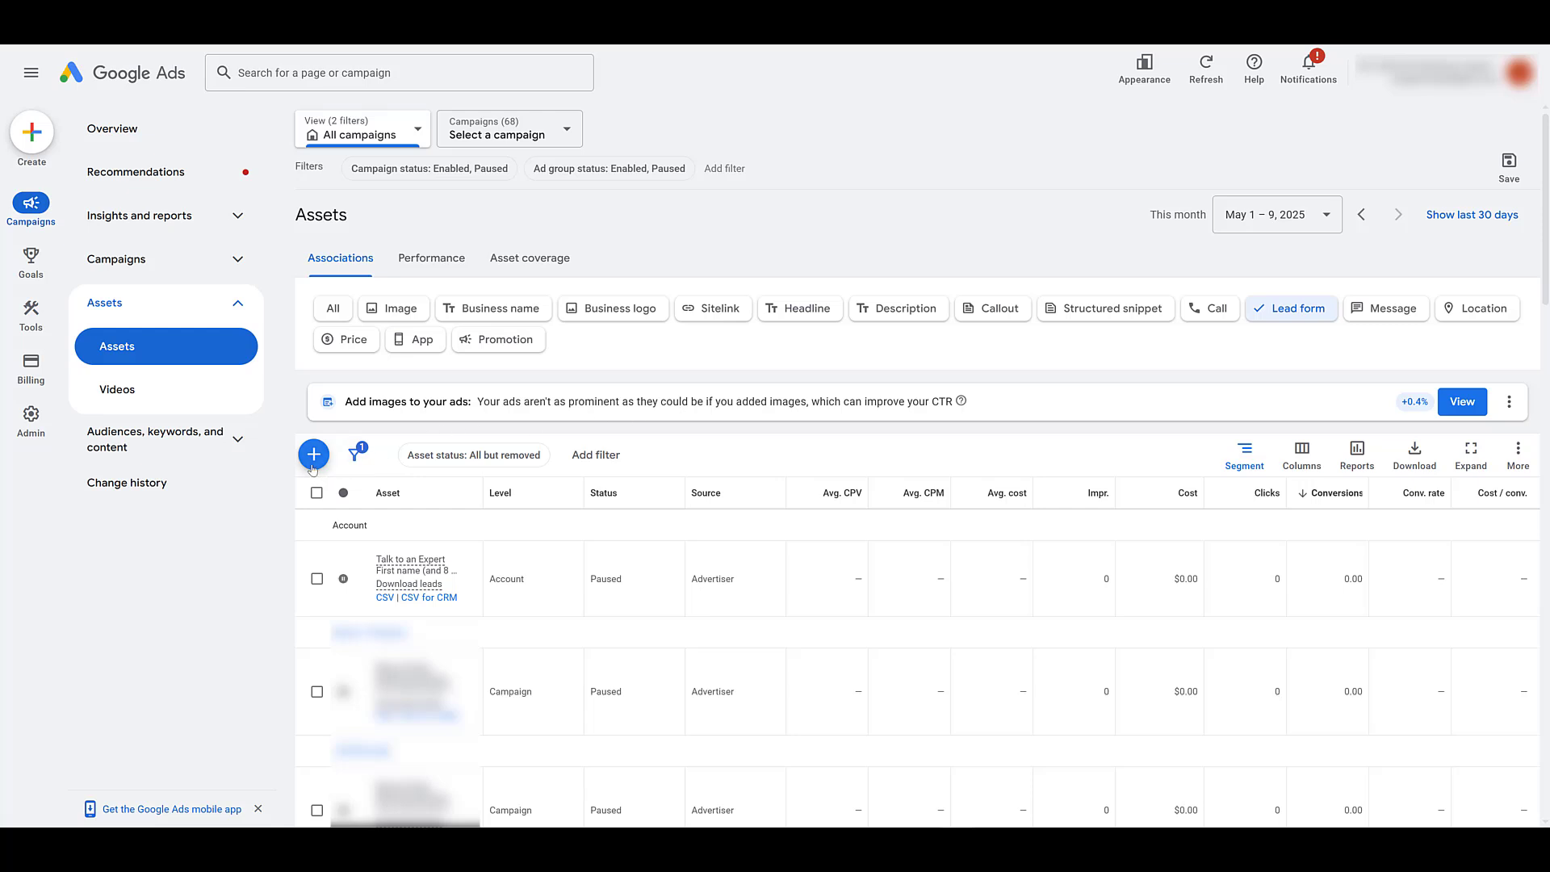
# - Create a new lead form asset added at campaign level to the Search - Brand campaign
pyautogui.click(313, 454)
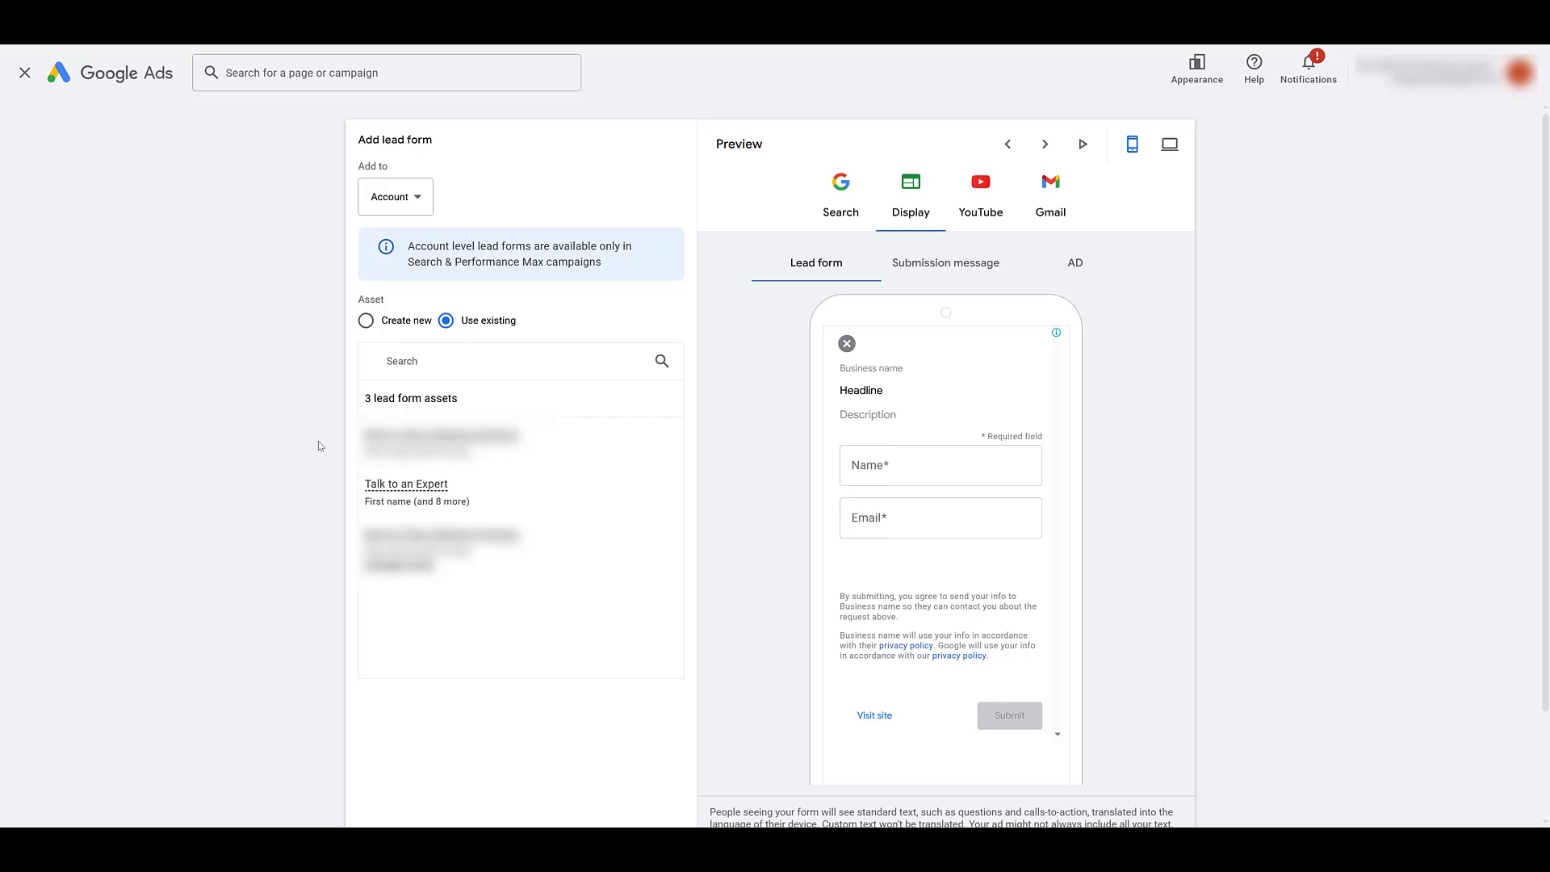
pyautogui.click(366, 321)
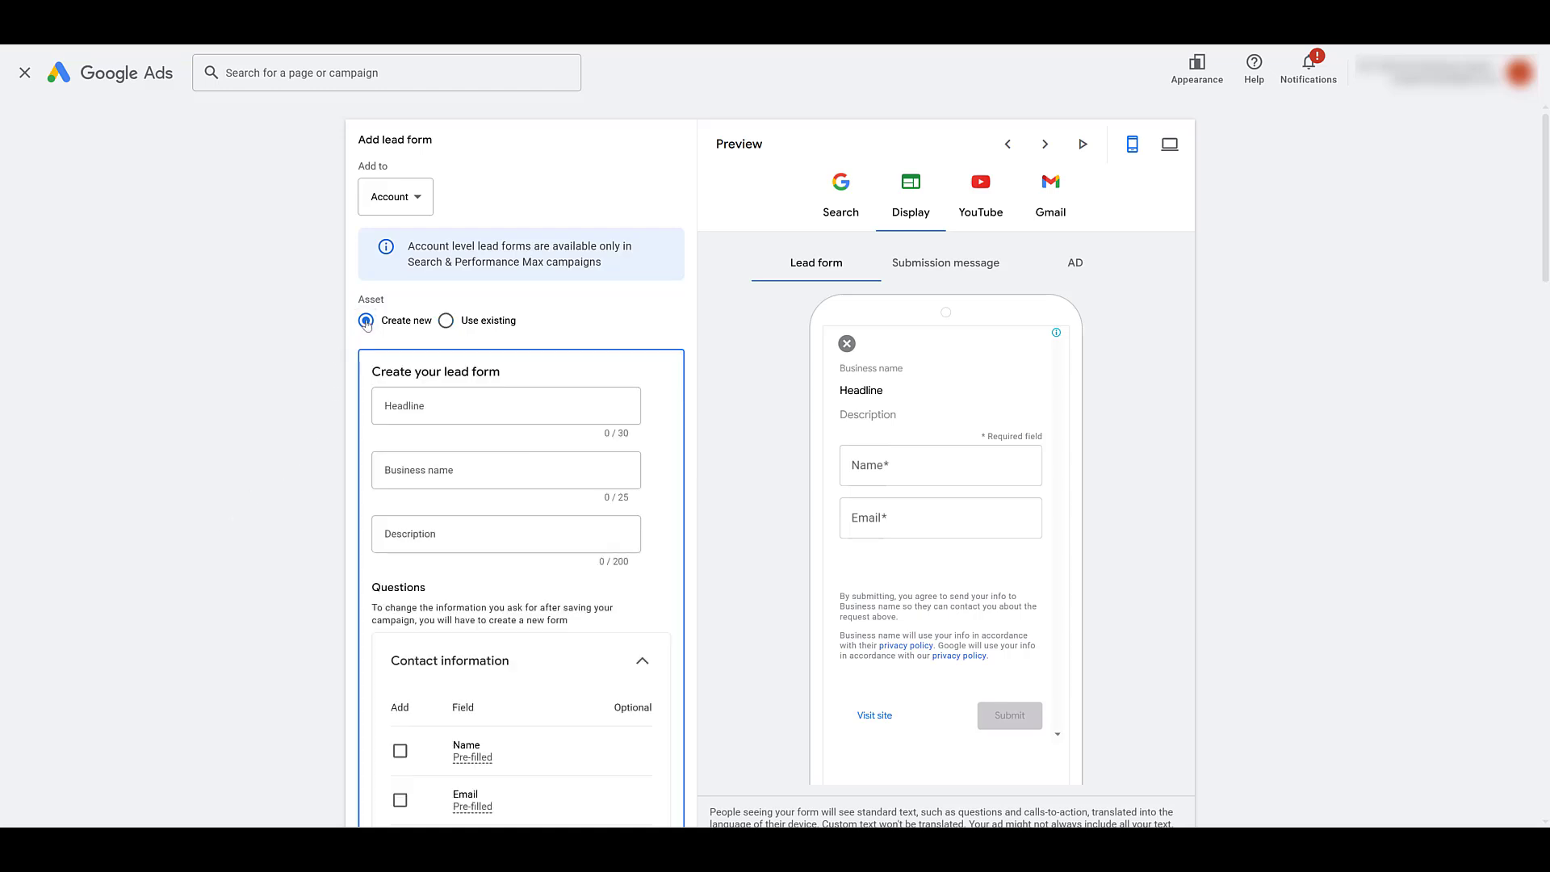
pyautogui.click(408, 201)
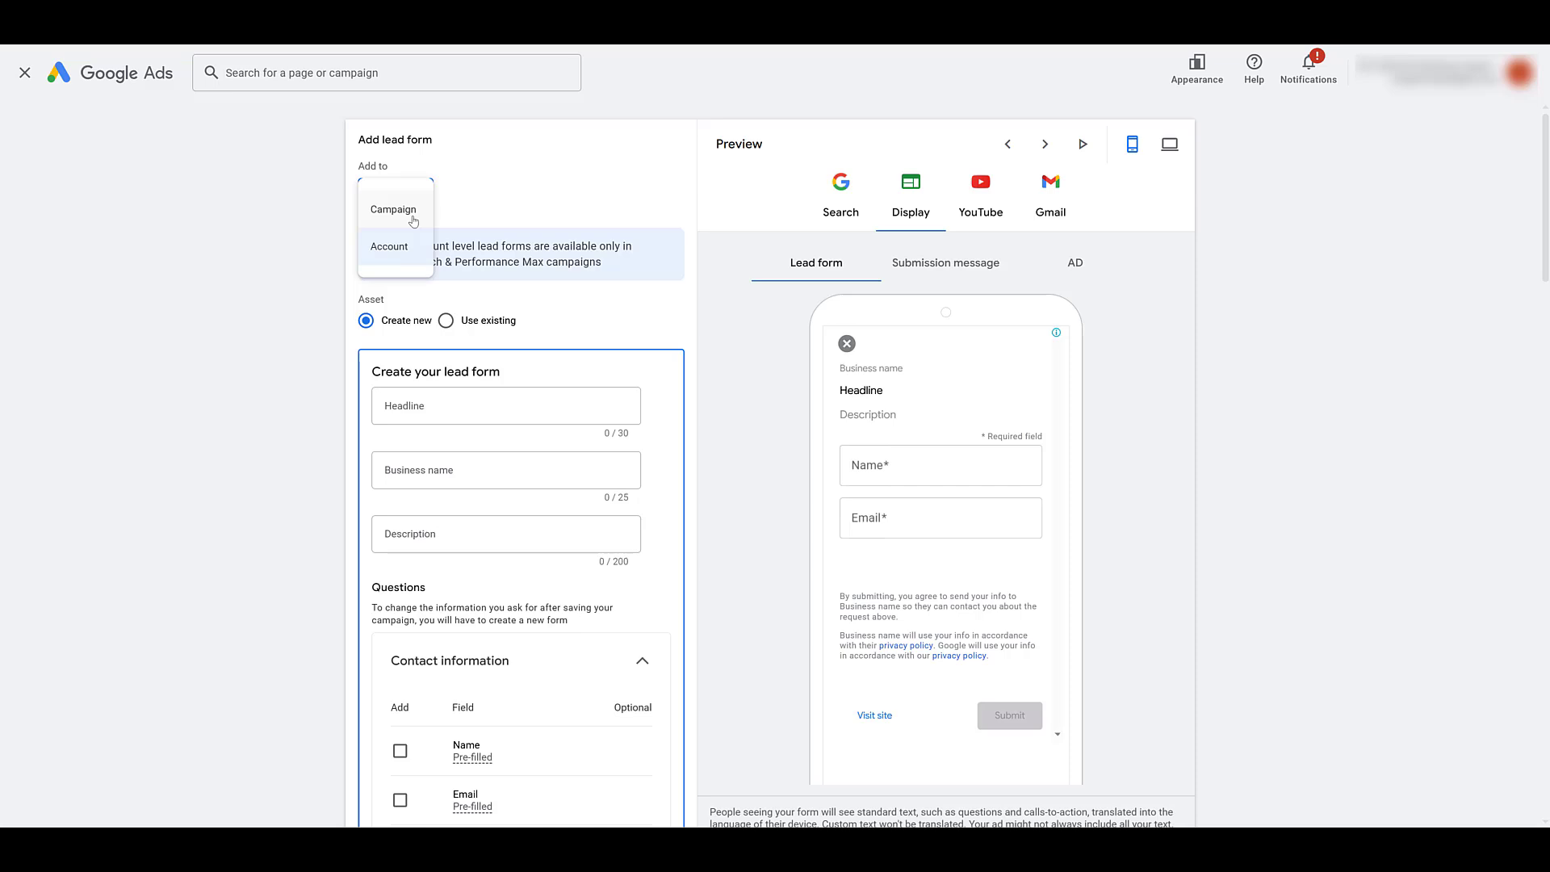
pyautogui.click(393, 210)
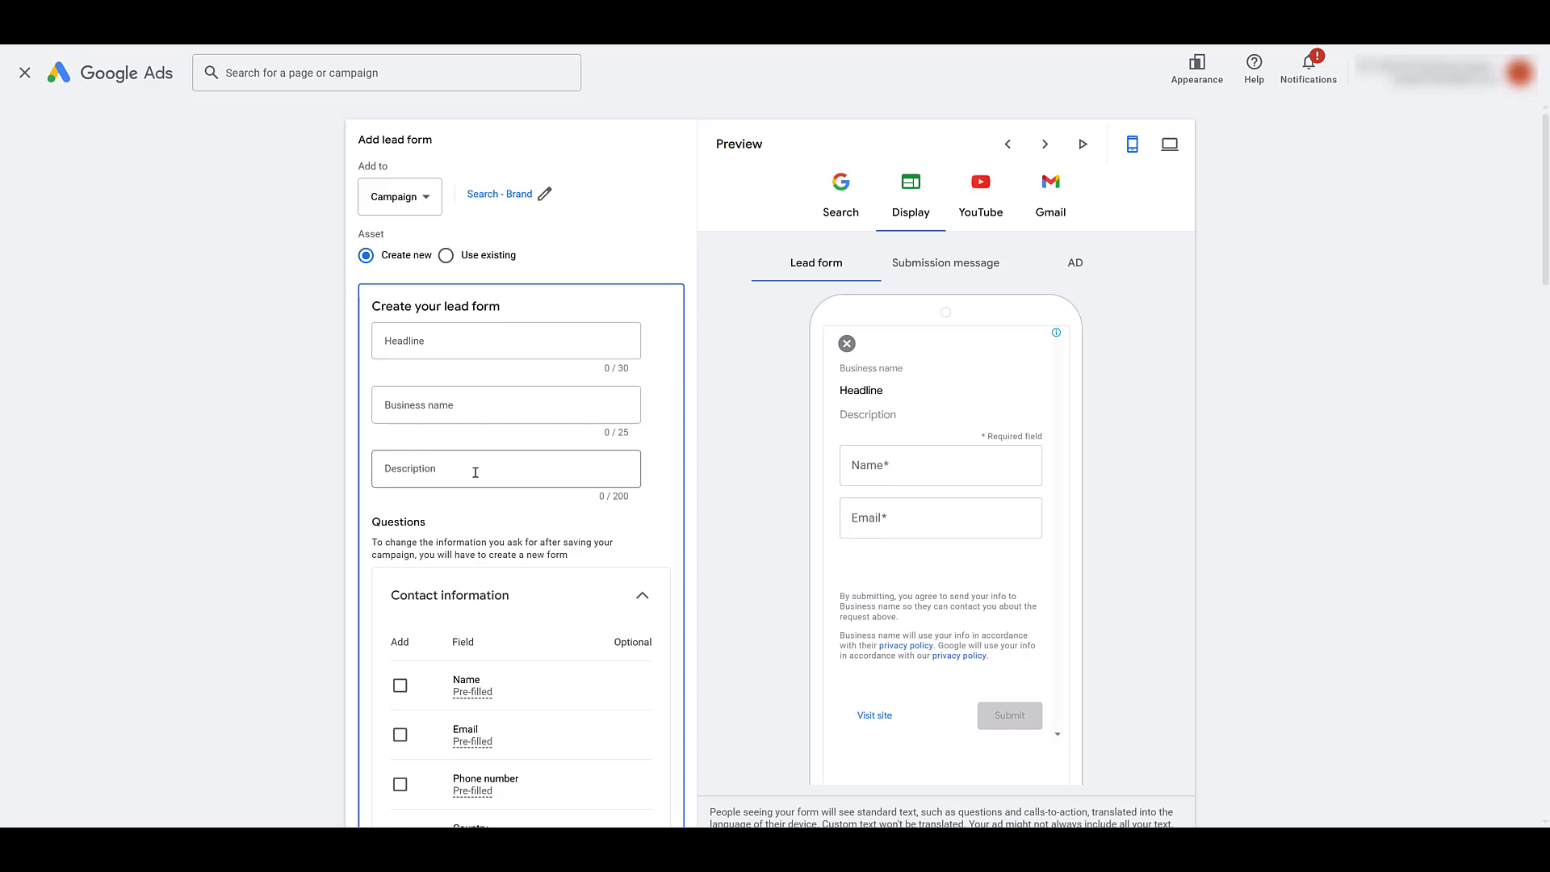
pyautogui.scroll(-3, 281, 418)
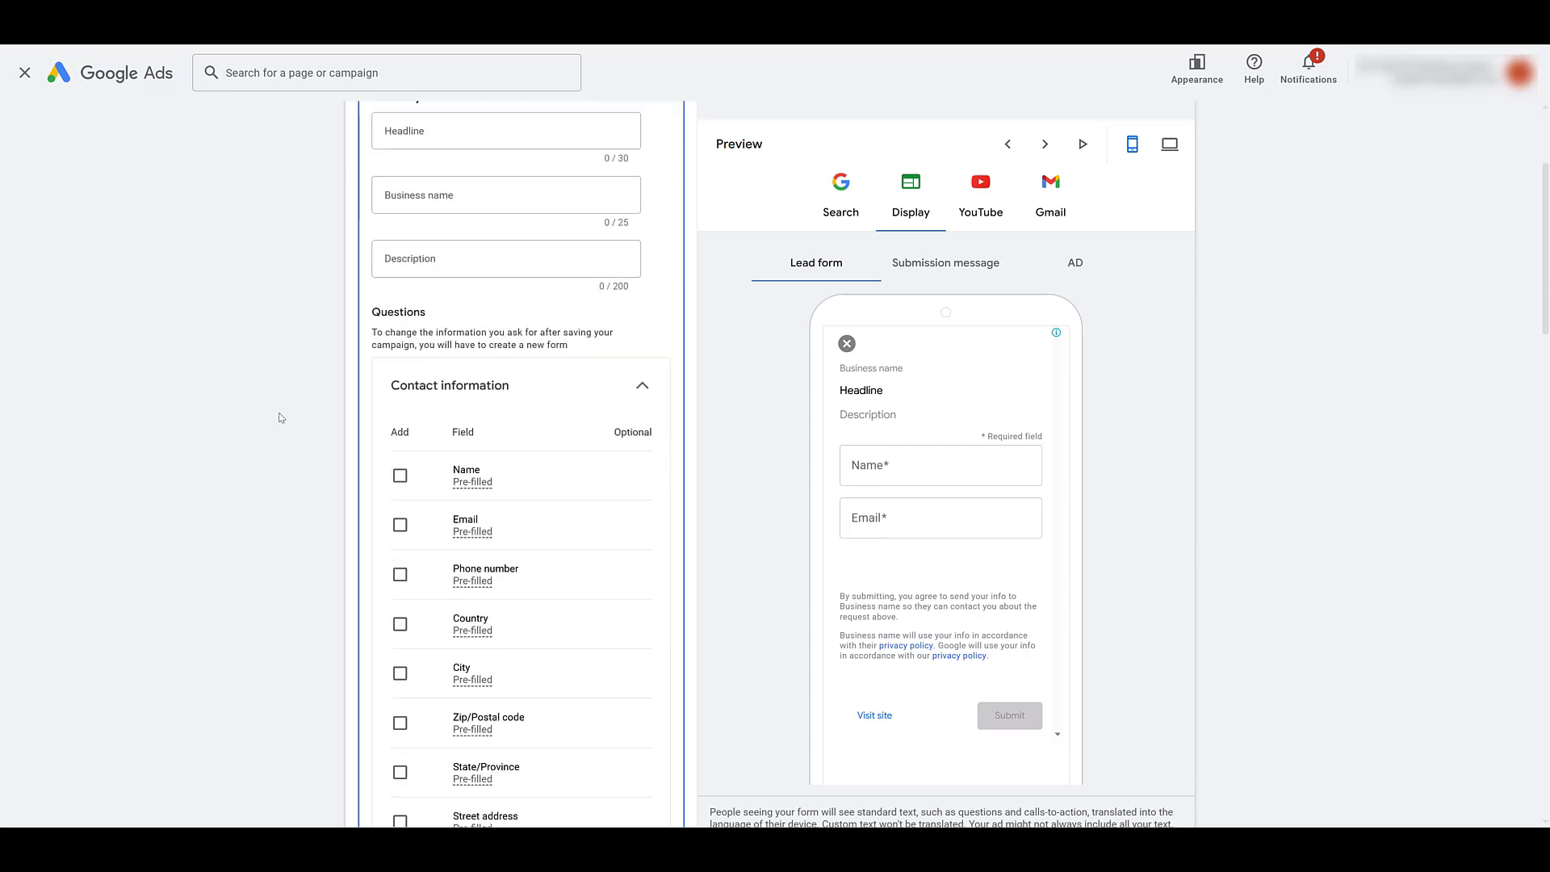
pyautogui.scroll(-1, 281, 418)
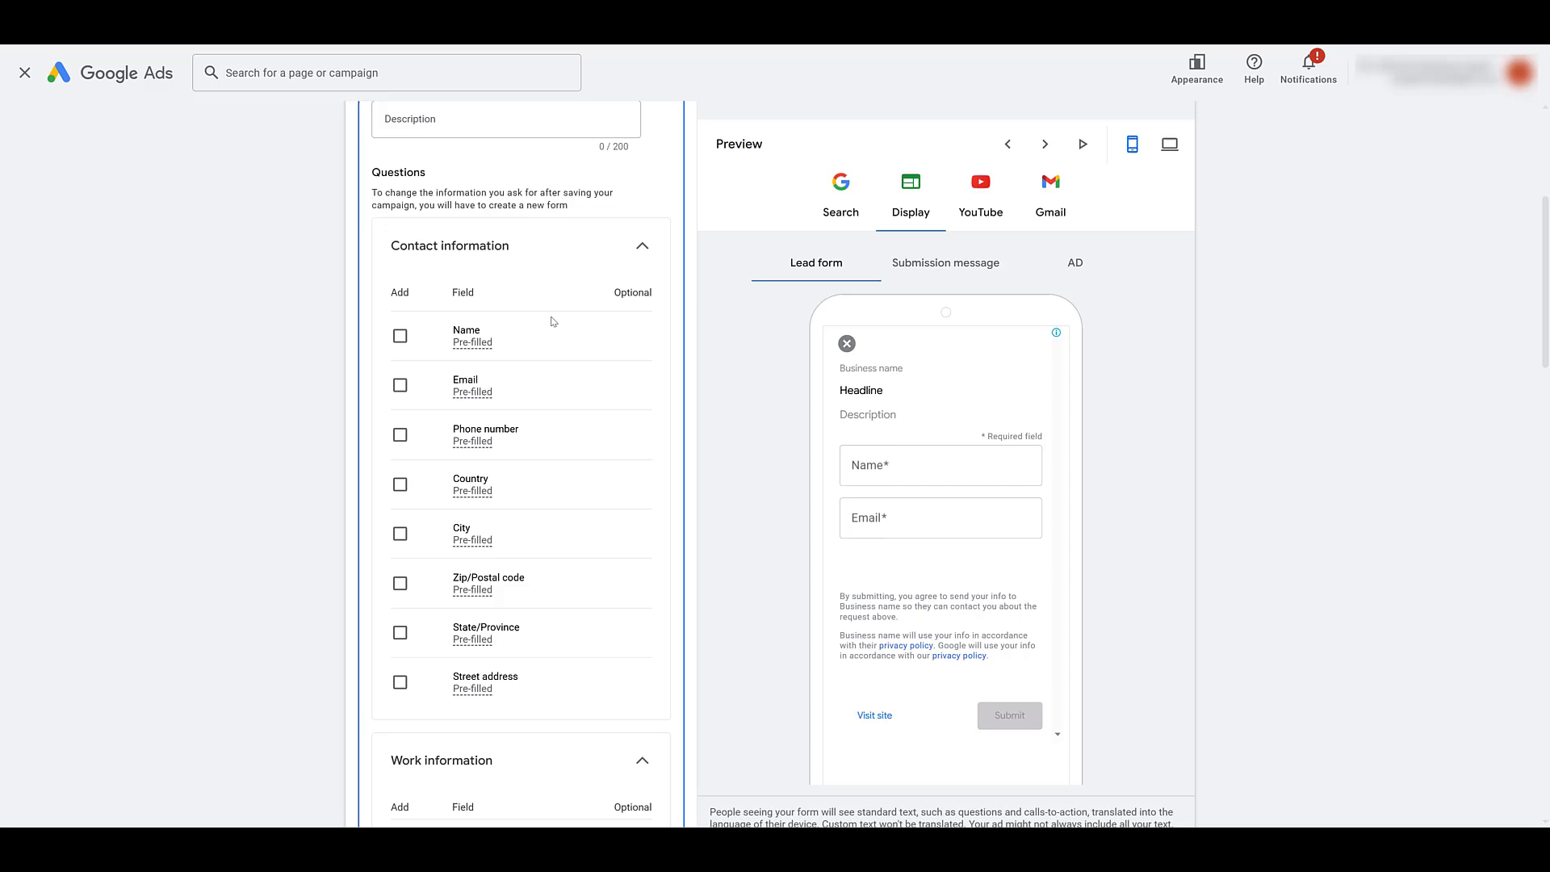
pyautogui.scroll(-1, 553, 321)
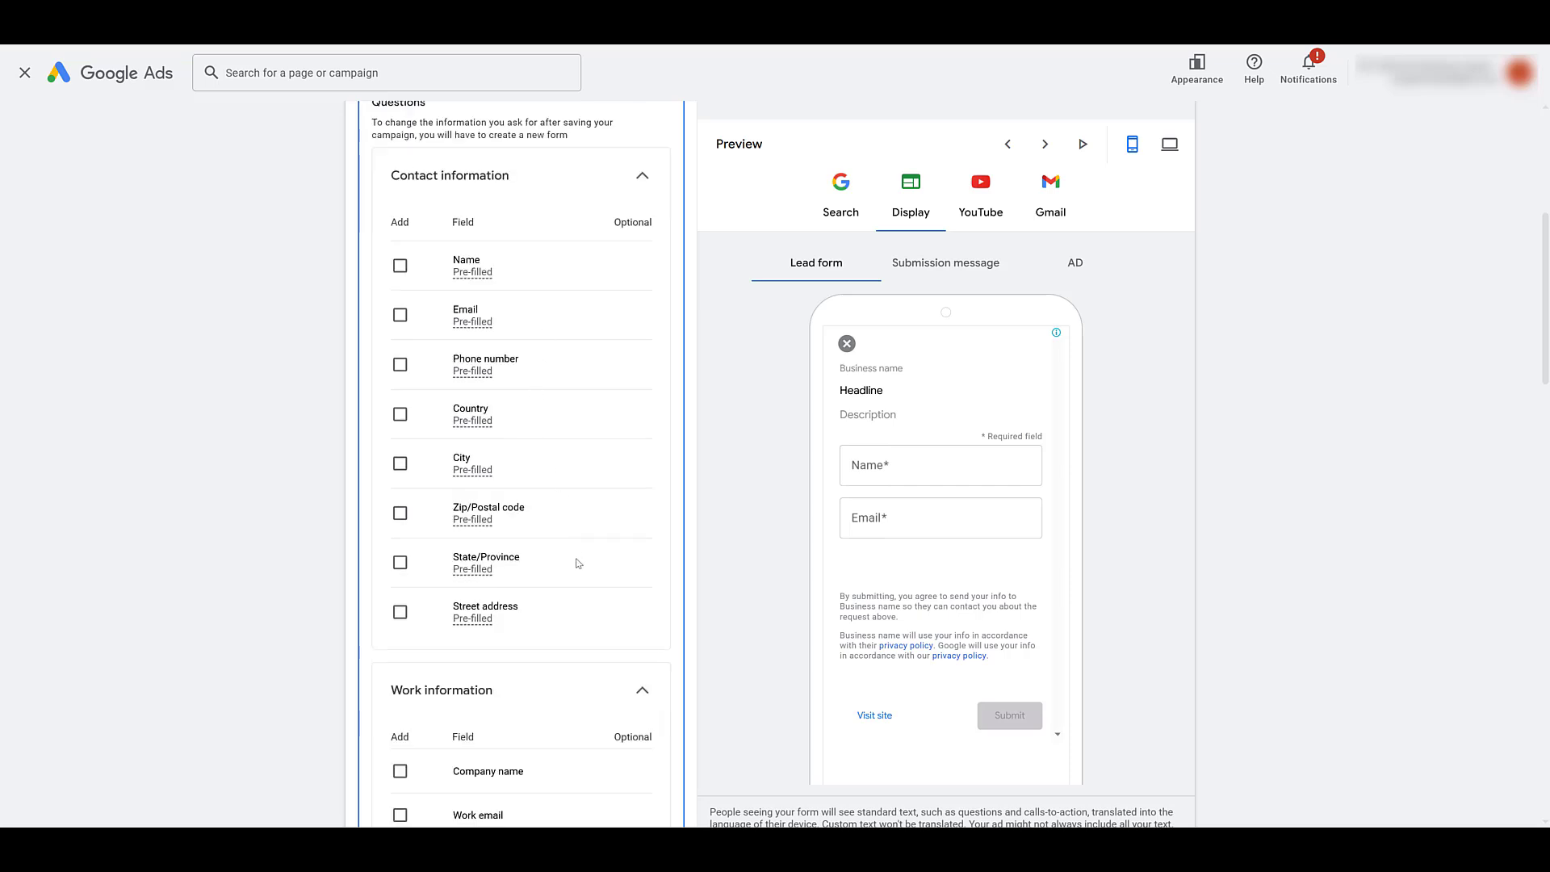
pyautogui.scroll(-4, 575, 557)
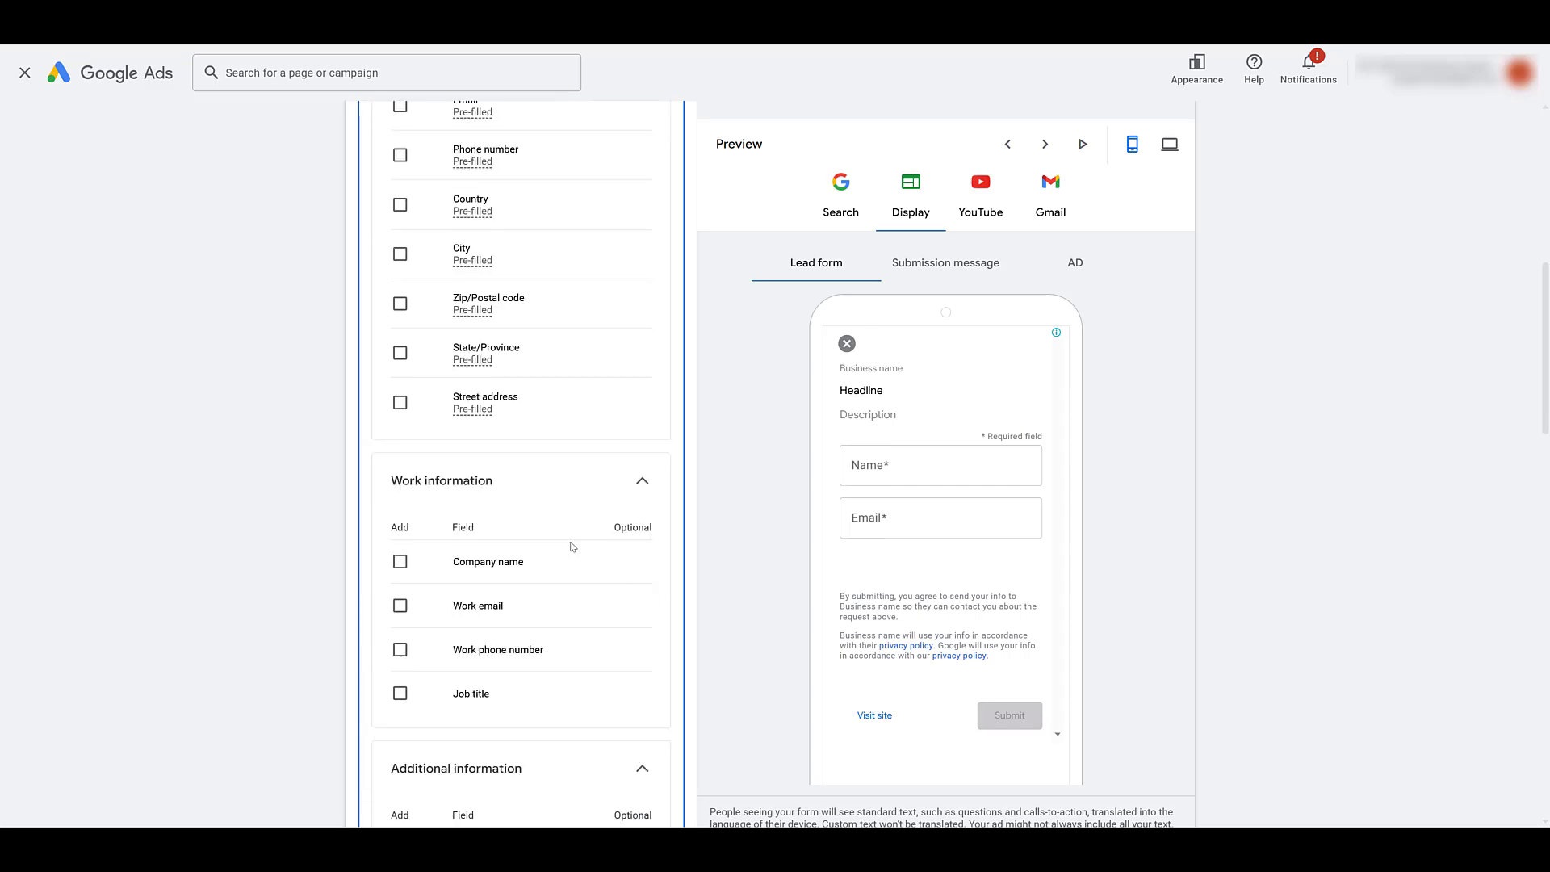
pyautogui.scroll(-1, 572, 547)
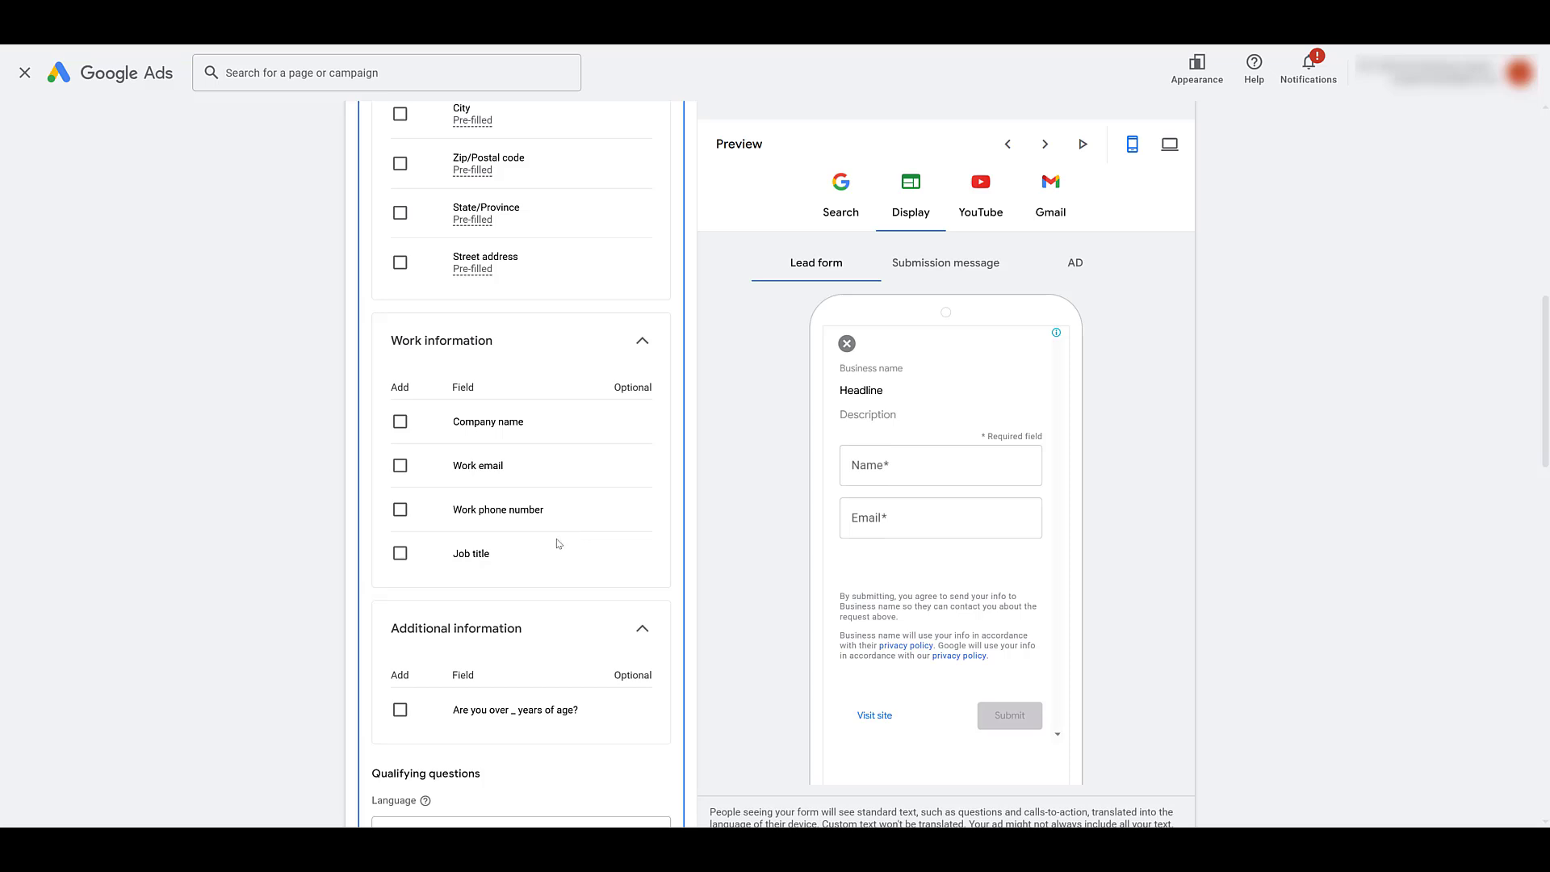
pyautogui.scroll(-6, 560, 543)
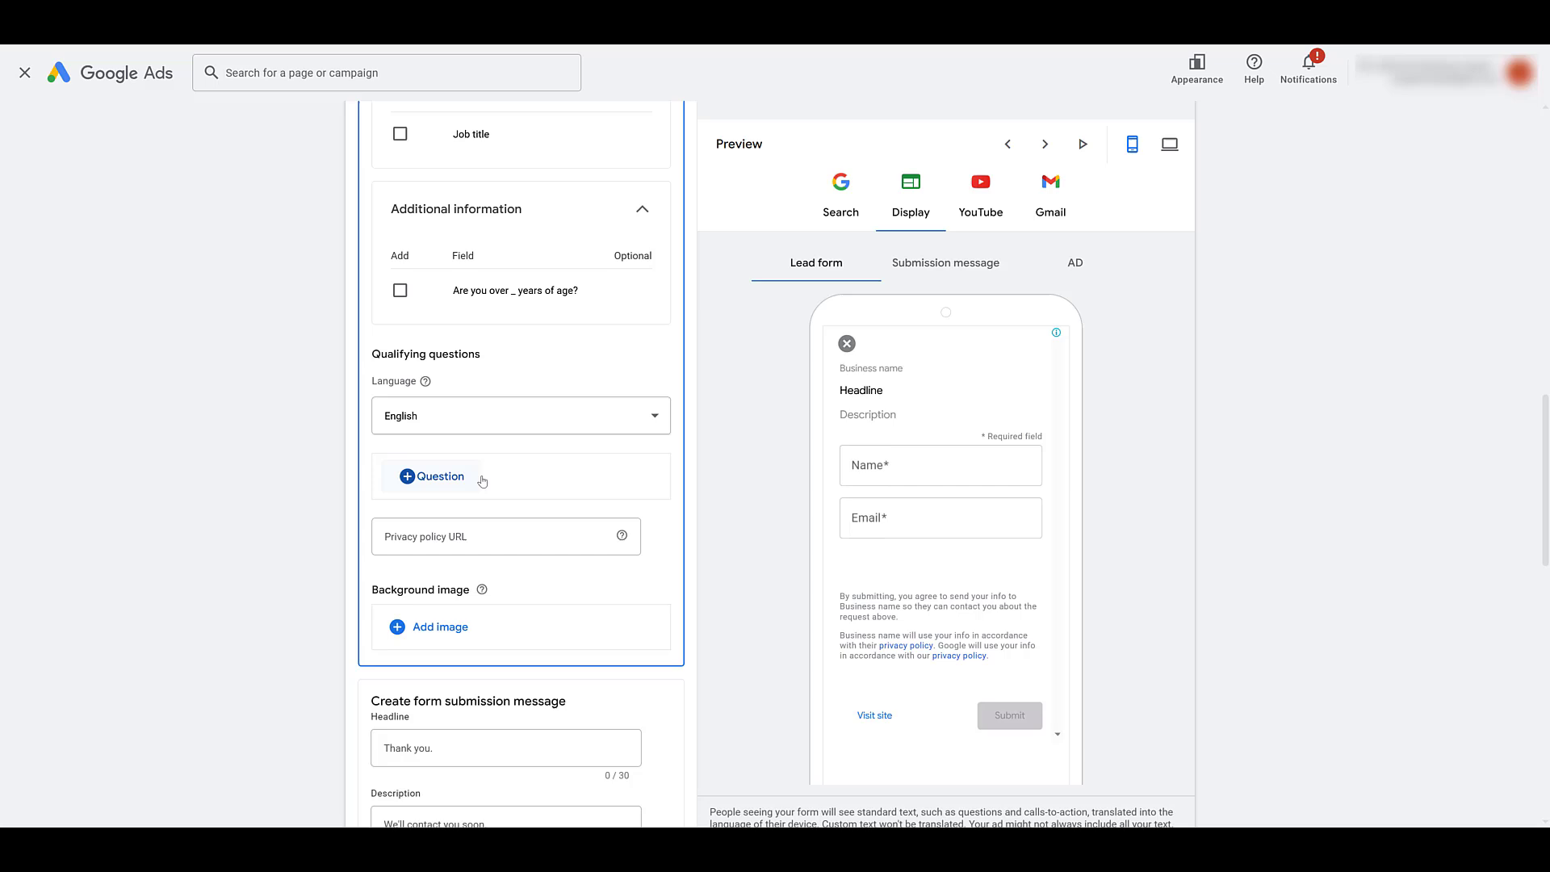
pyautogui.click(437, 476)
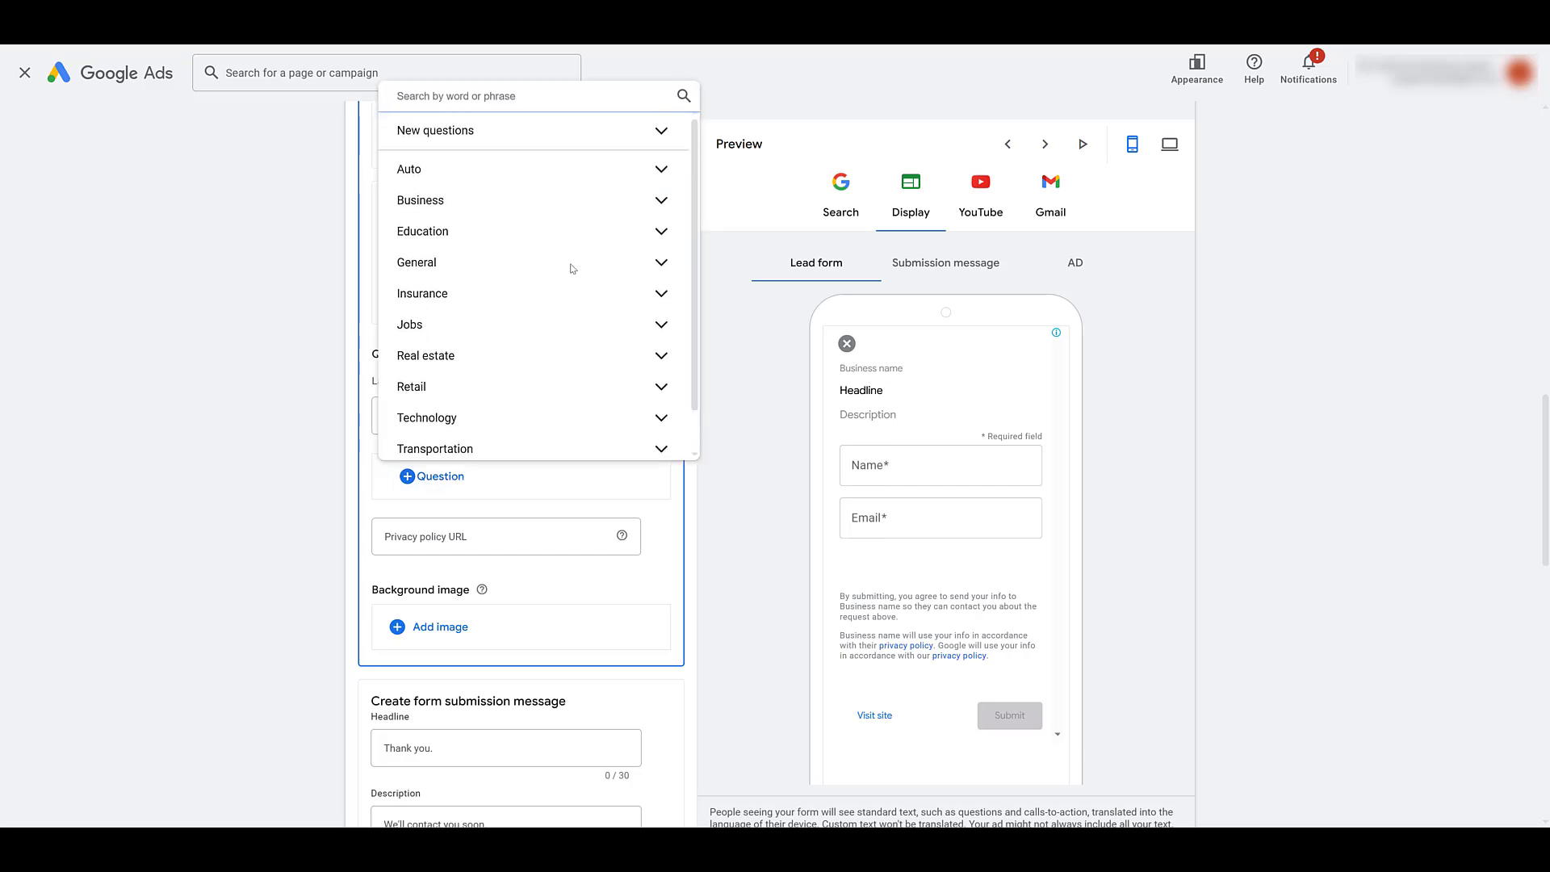
pyautogui.click(283, 485)
pyautogui.scroll(-4, 287, 480)
pyautogui.scroll(-2, 290, 476)
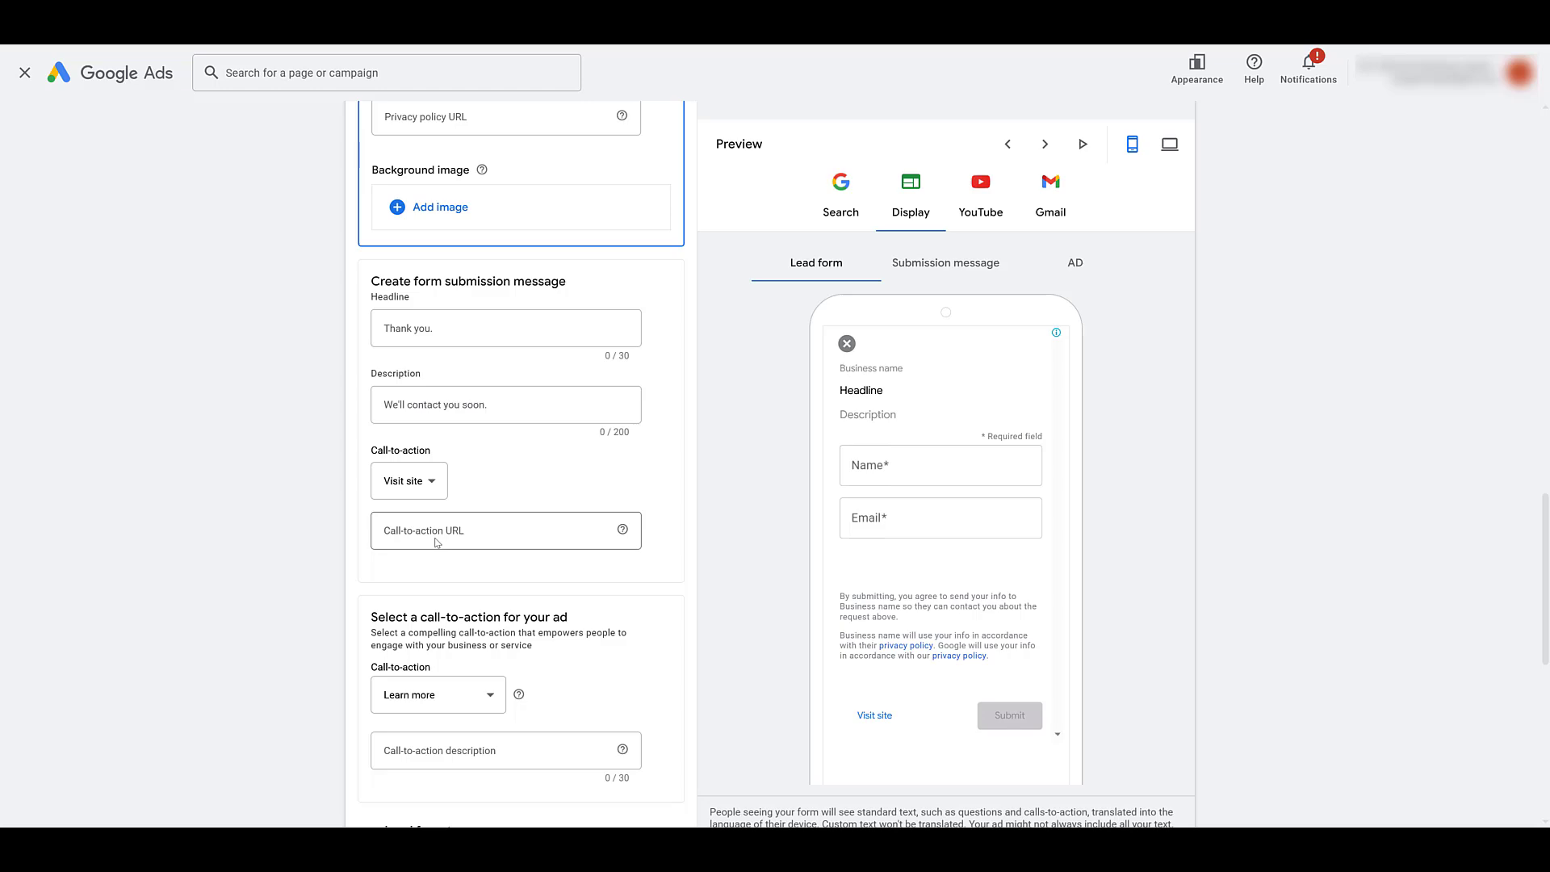
# - Review the available CRM integrations for exporting leads, then cancel the lead form without saving
pyautogui.scroll(-8, 436, 542)
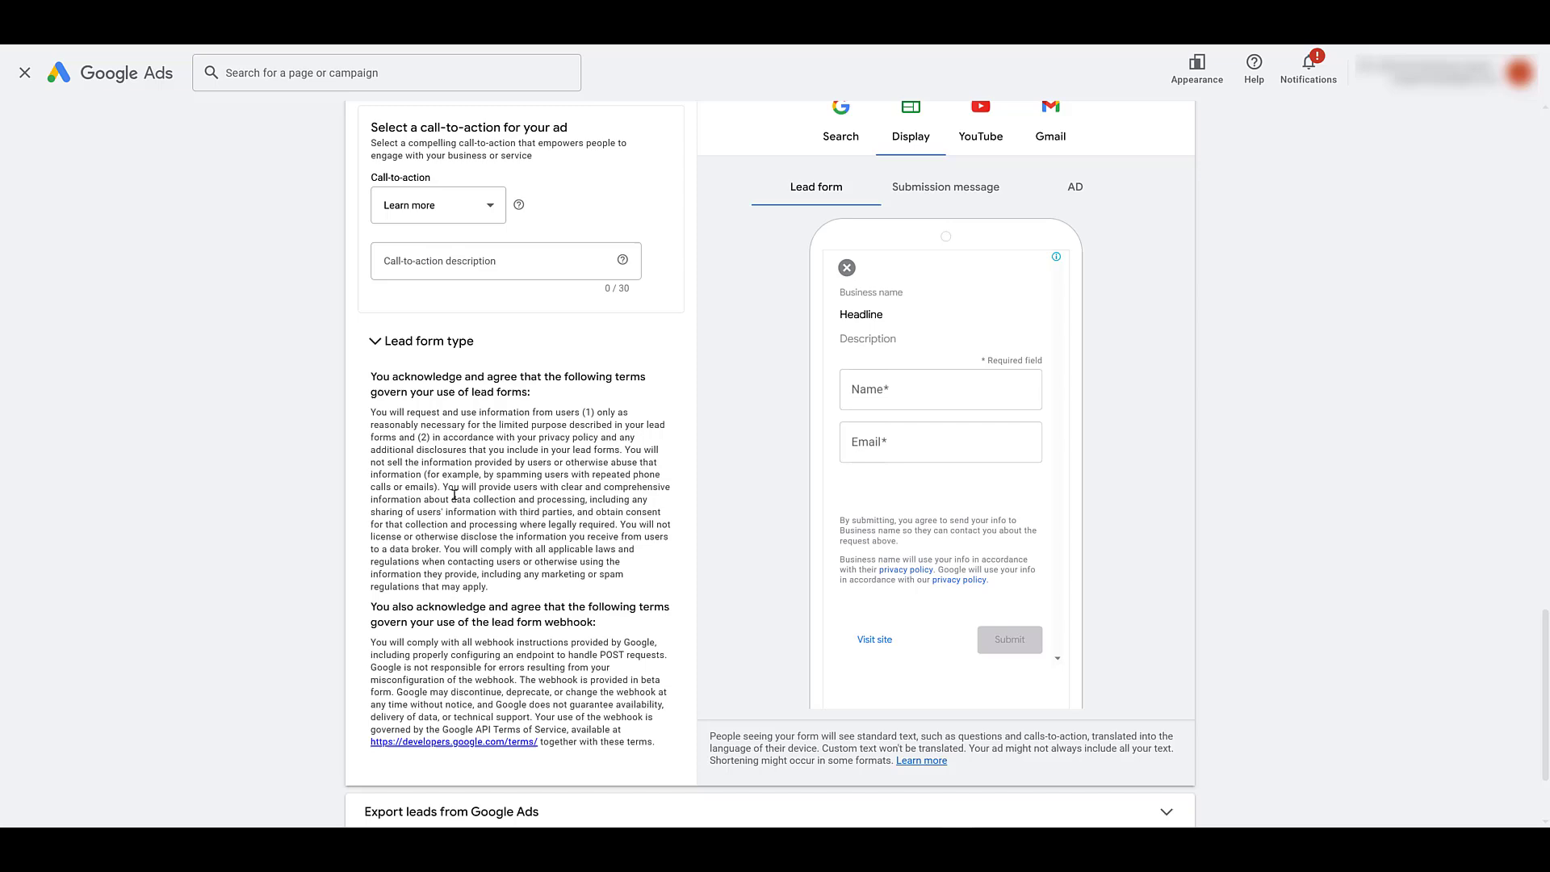
pyautogui.click(549, 681)
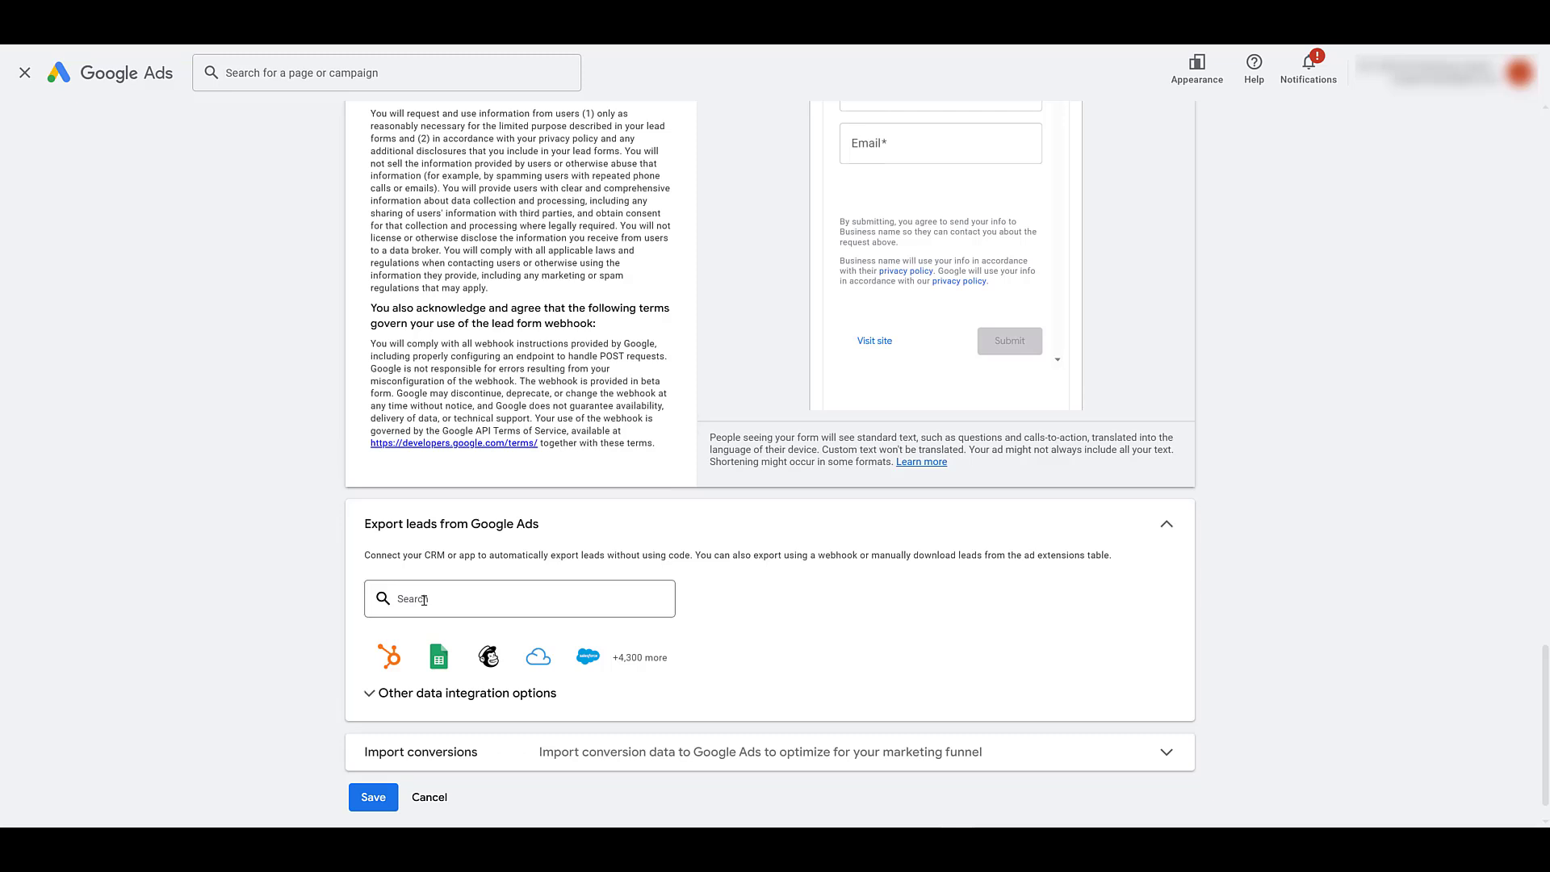
pyautogui.click(424, 600)
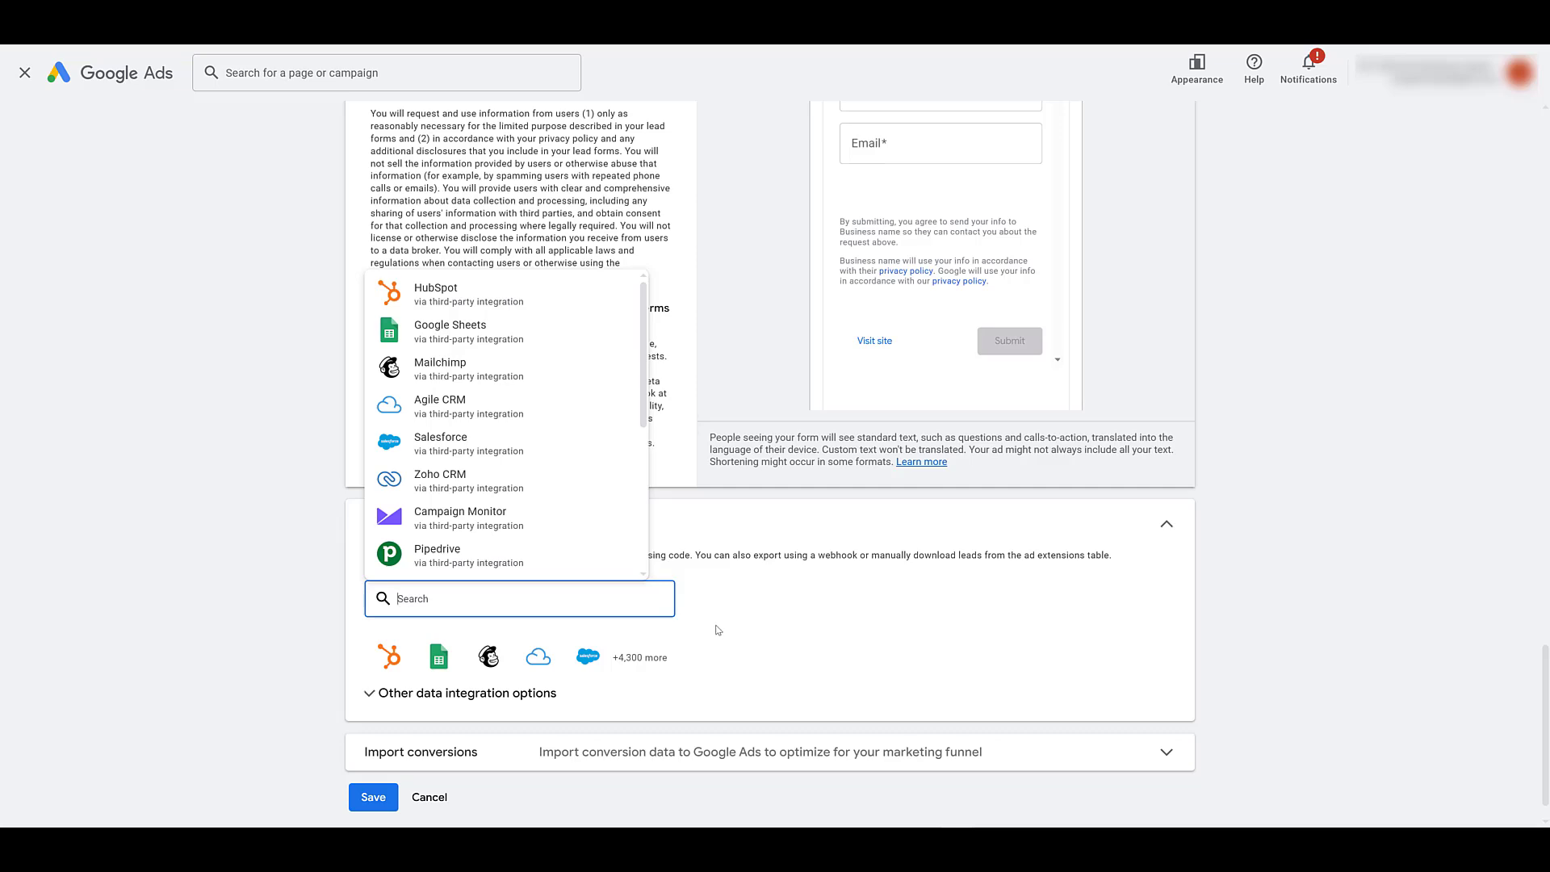
pyautogui.click(428, 797)
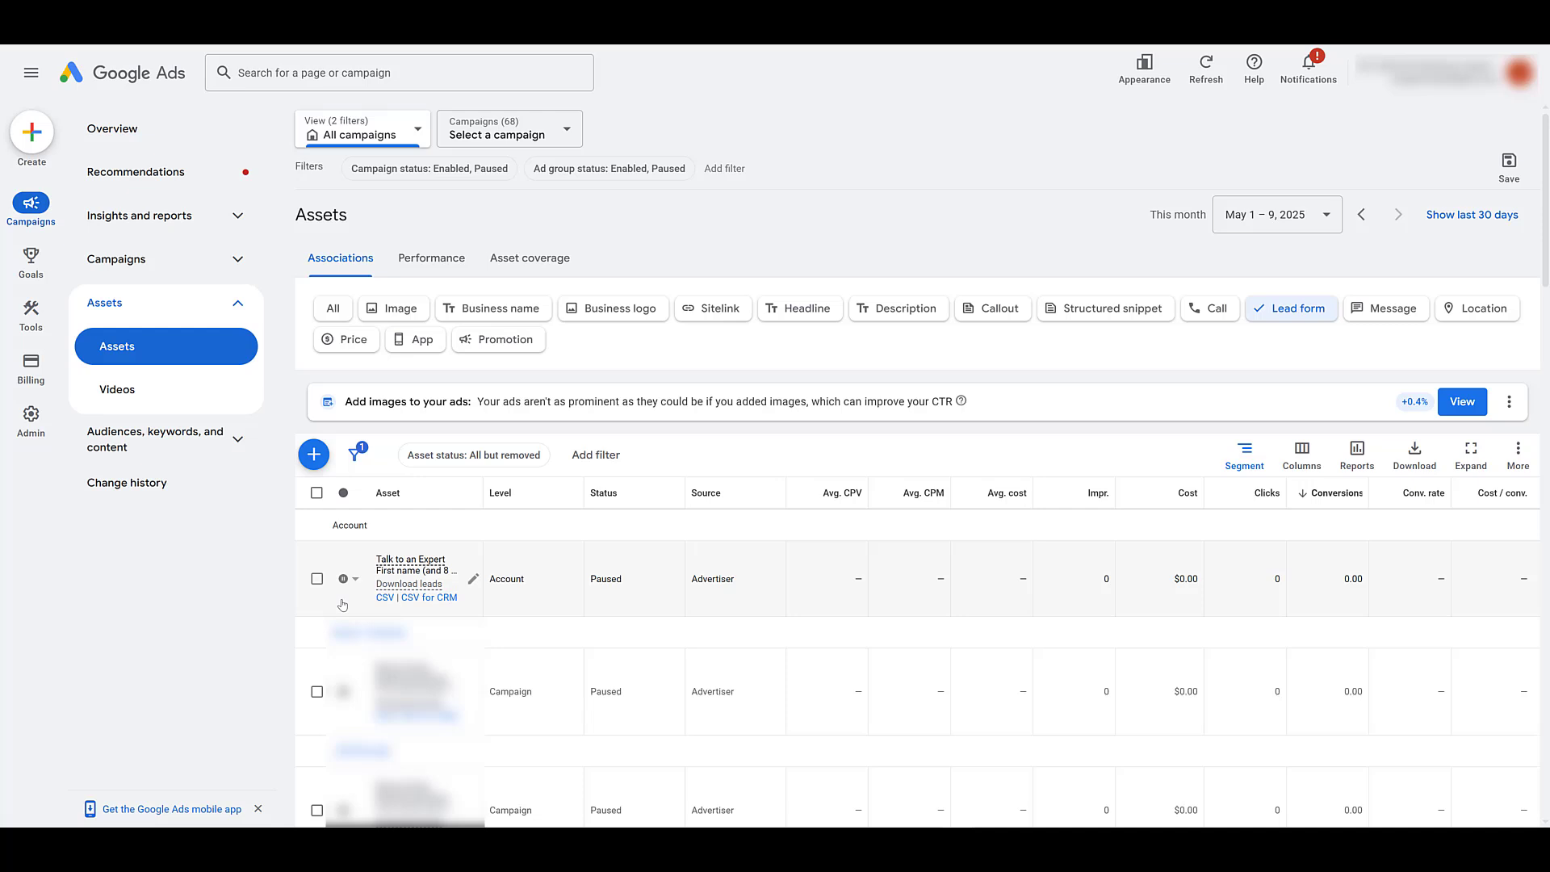
# - Open the Conversions Summary page and scroll down to the Submit lead form conversion actions
pyautogui.moveTo(32, 265)
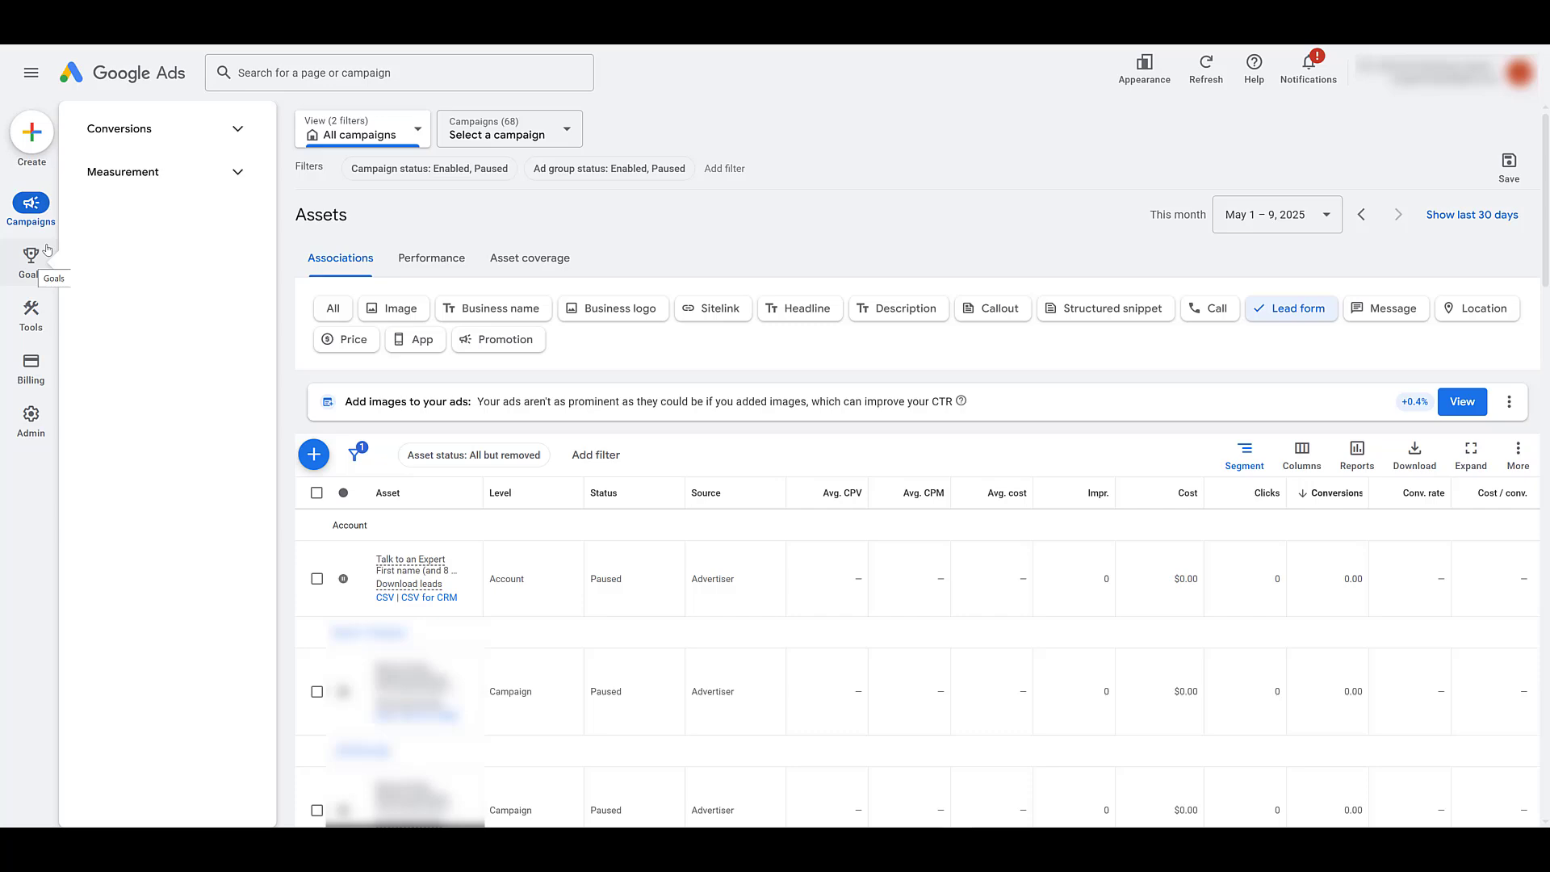
pyautogui.click(142, 136)
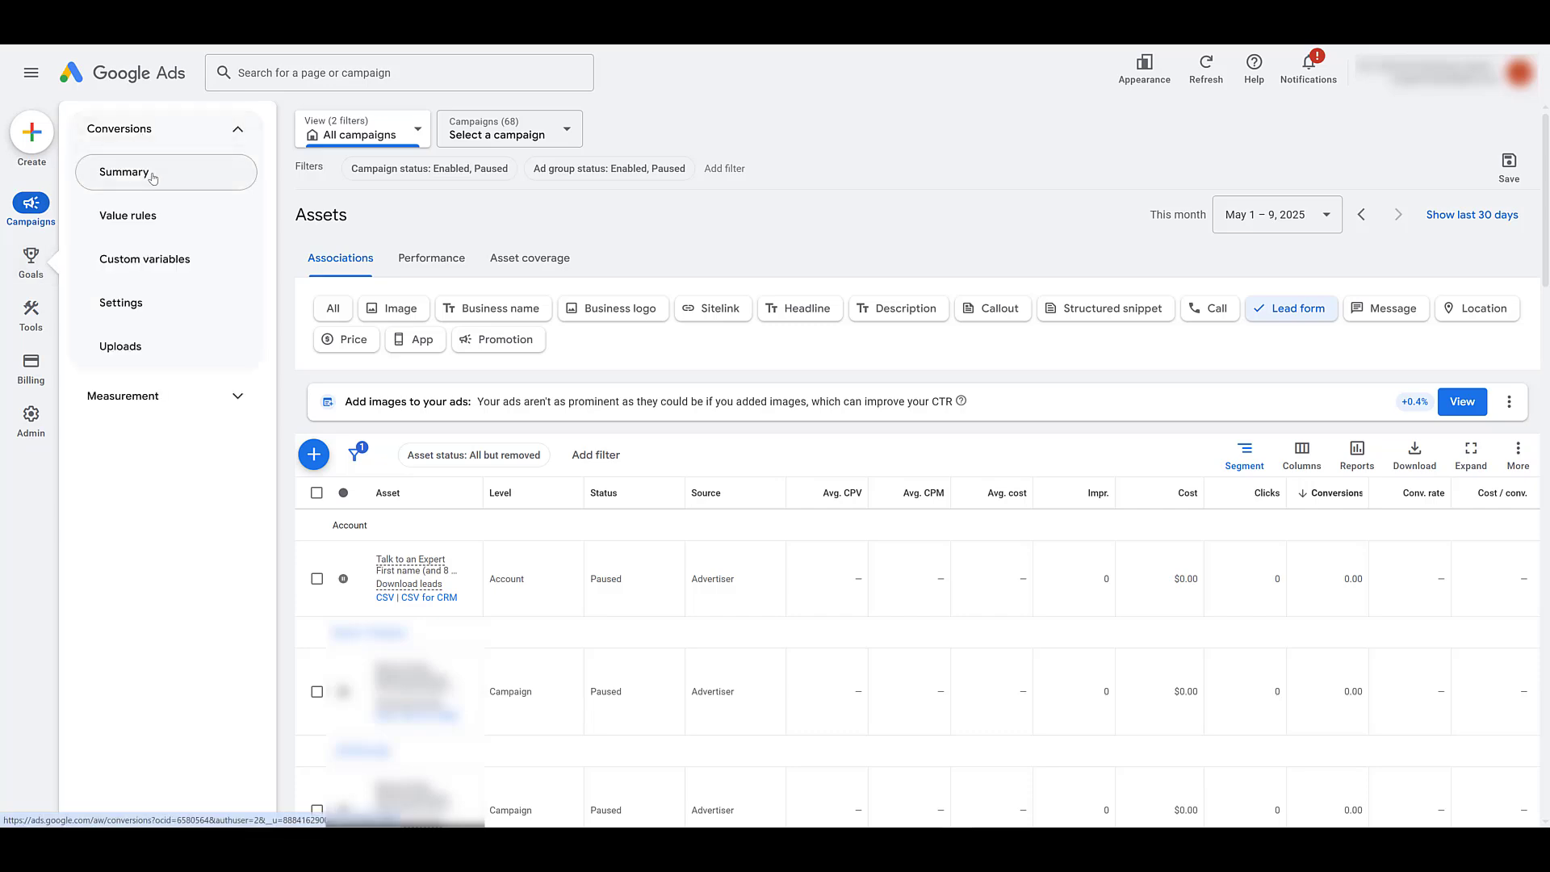
pyautogui.click(156, 174)
pyautogui.scroll(-5, 349, 436)
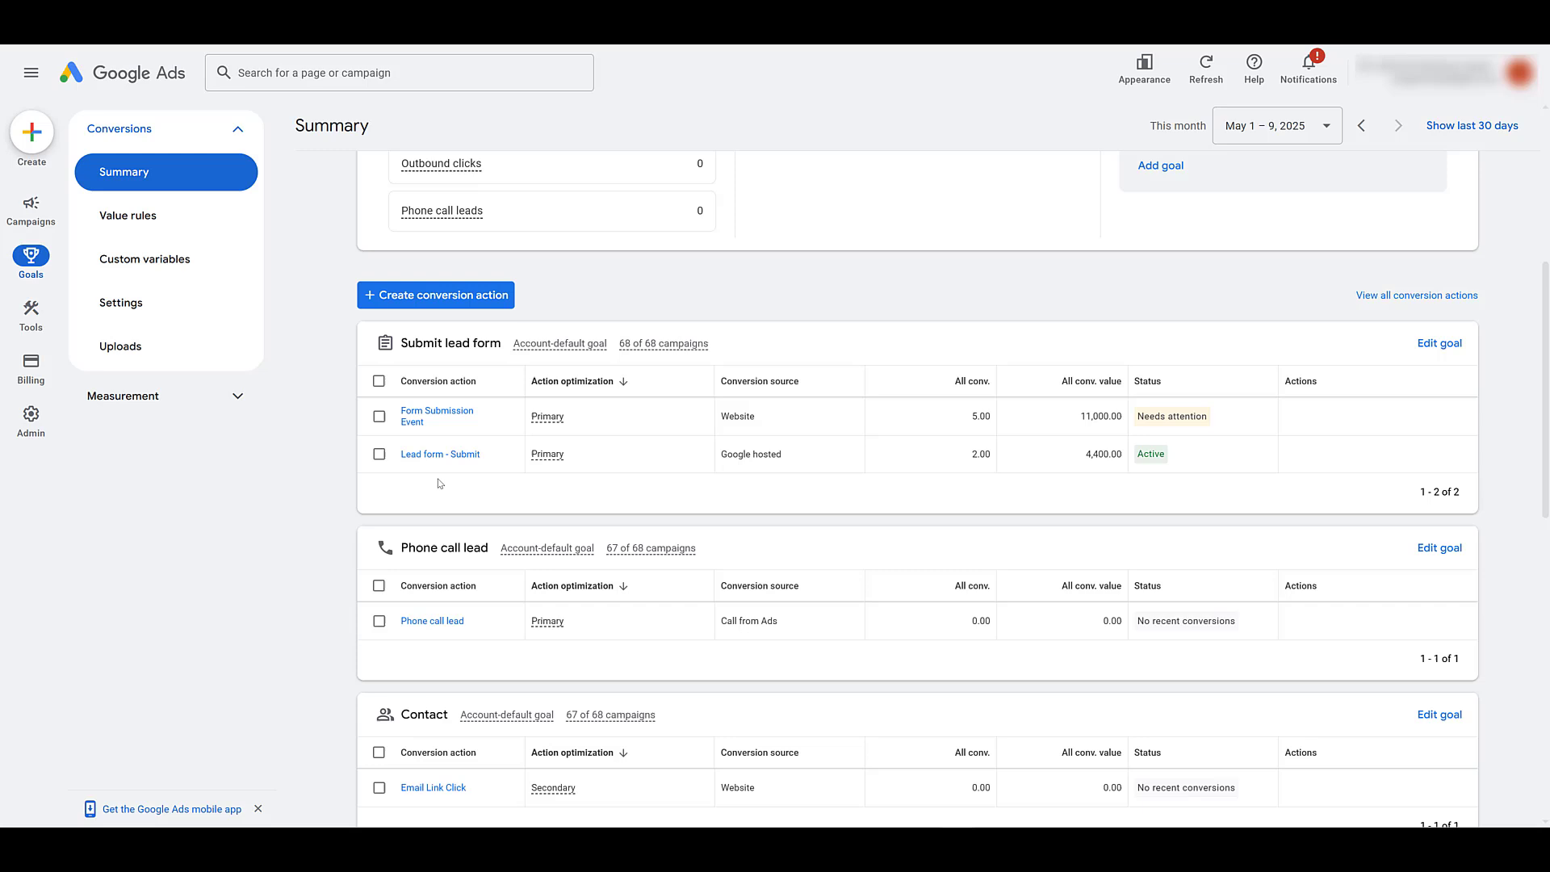
pyautogui.moveTo(769, 386)
# - From Campaigns, start a brand-new campaign and select the Leads objective
pyautogui.click(29, 222)
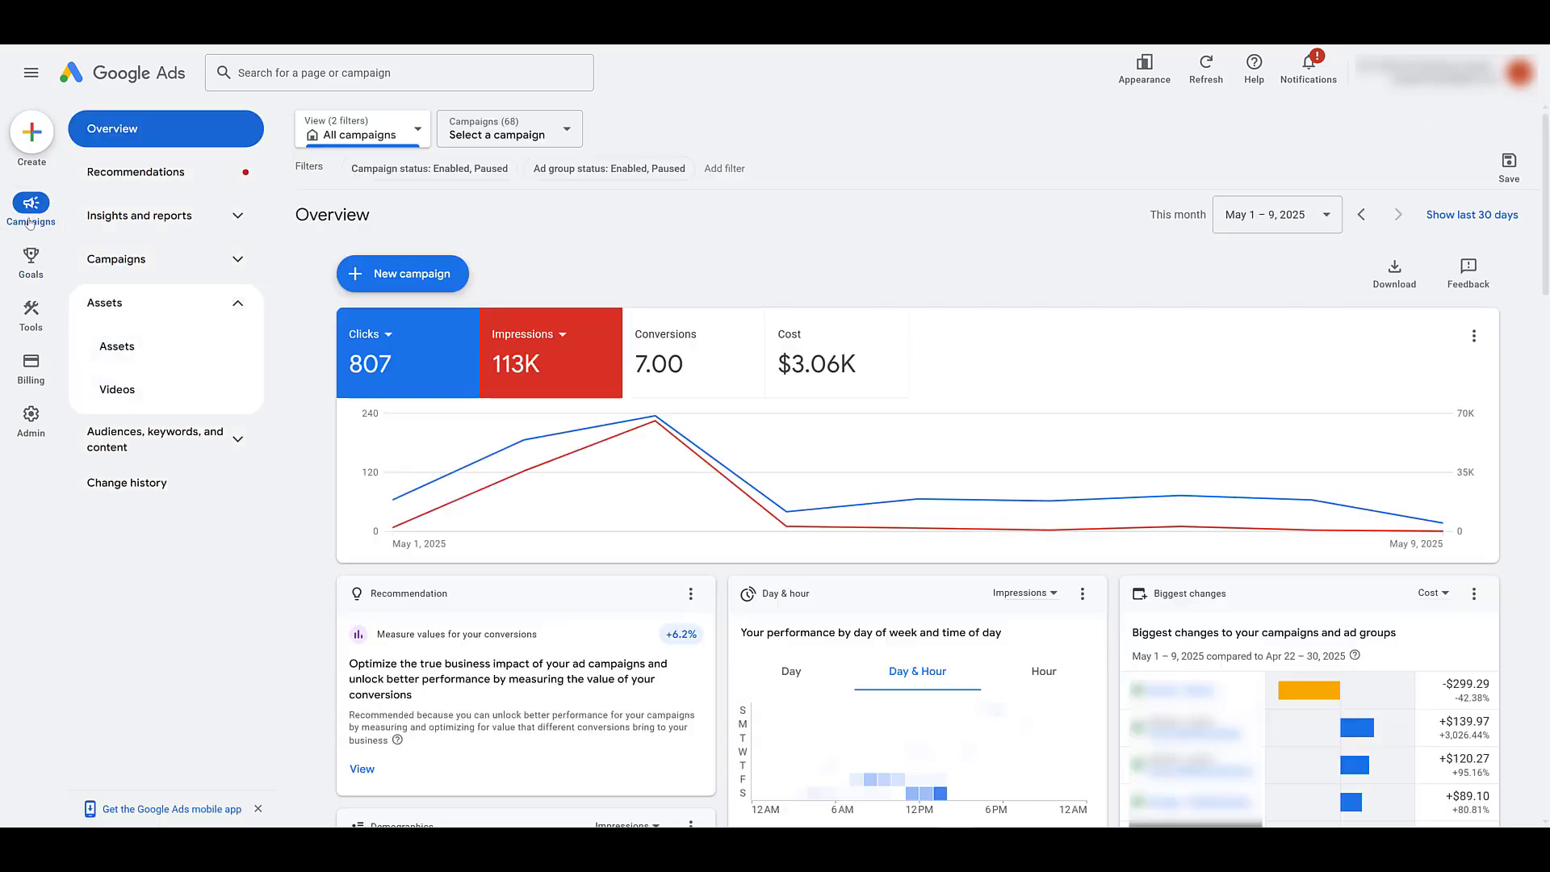
pyautogui.click(412, 291)
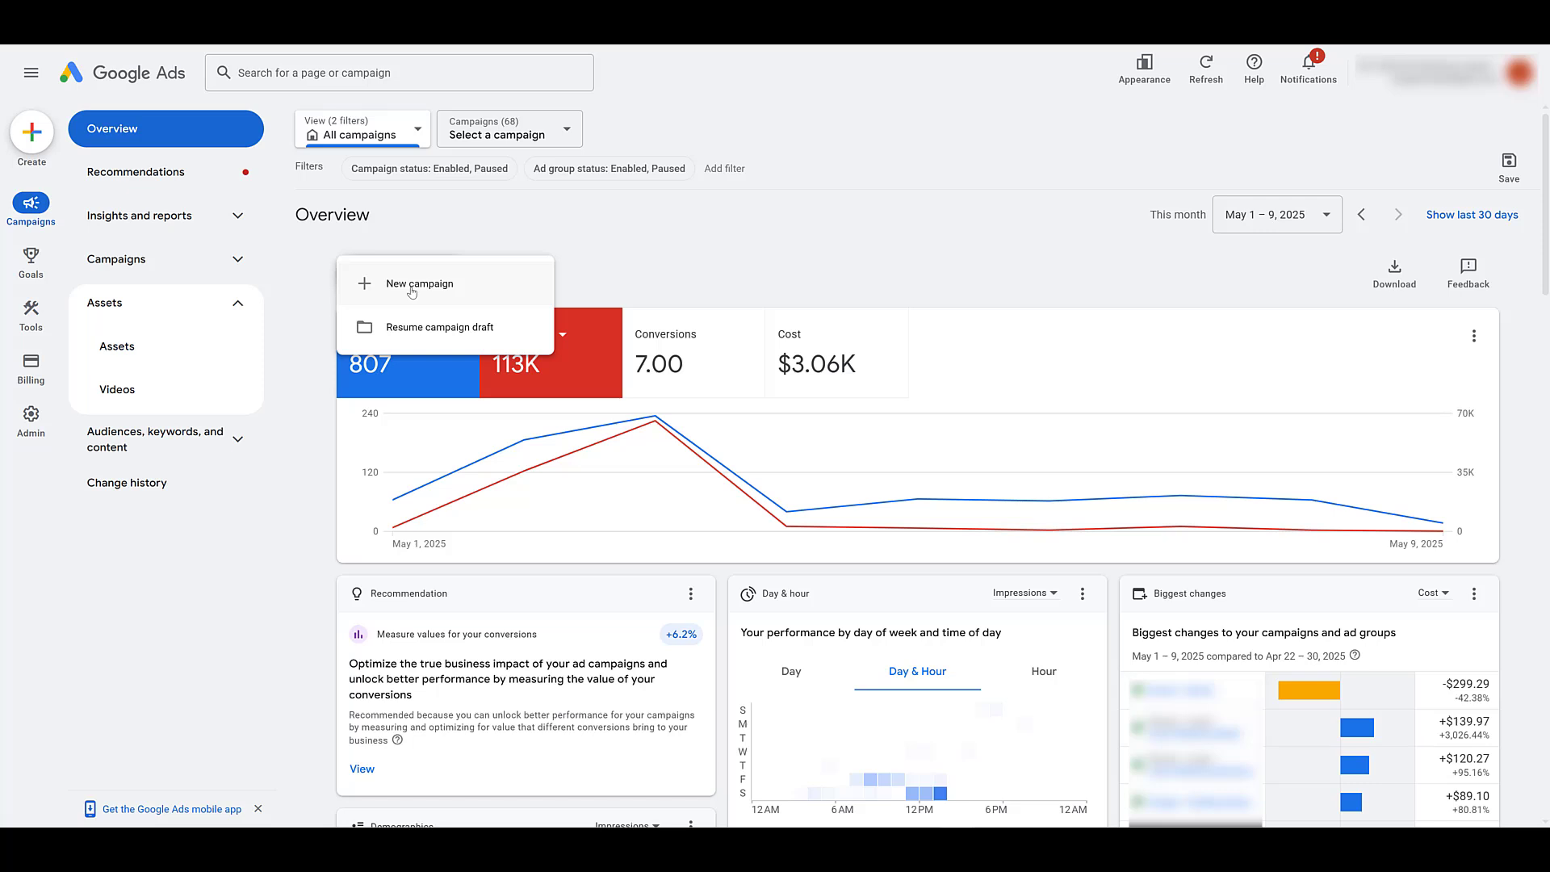
pyautogui.click(412, 284)
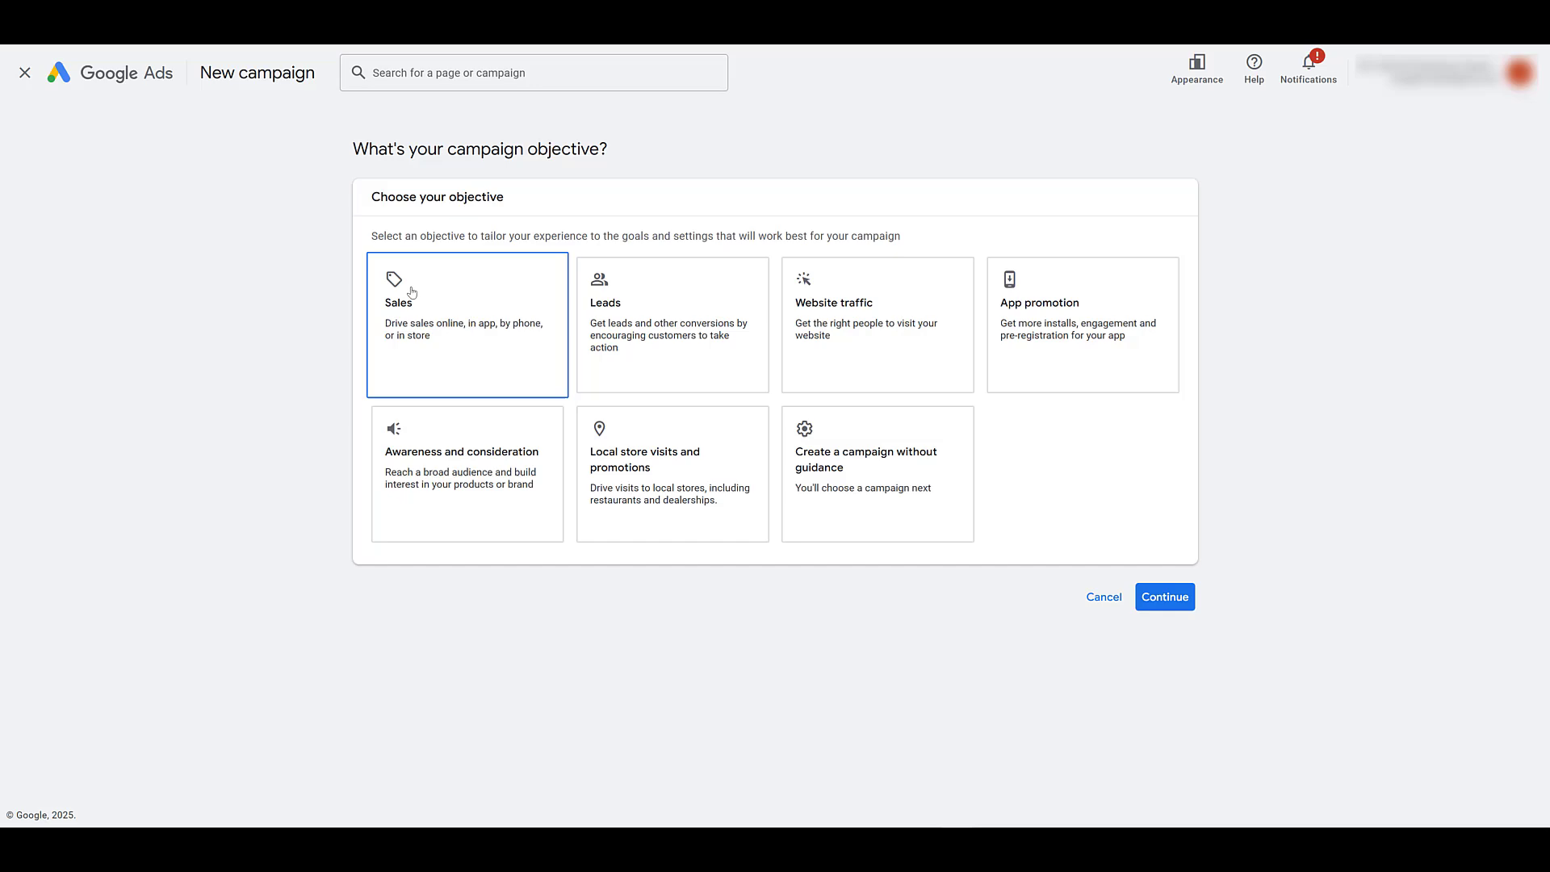
pyautogui.click(700, 315)
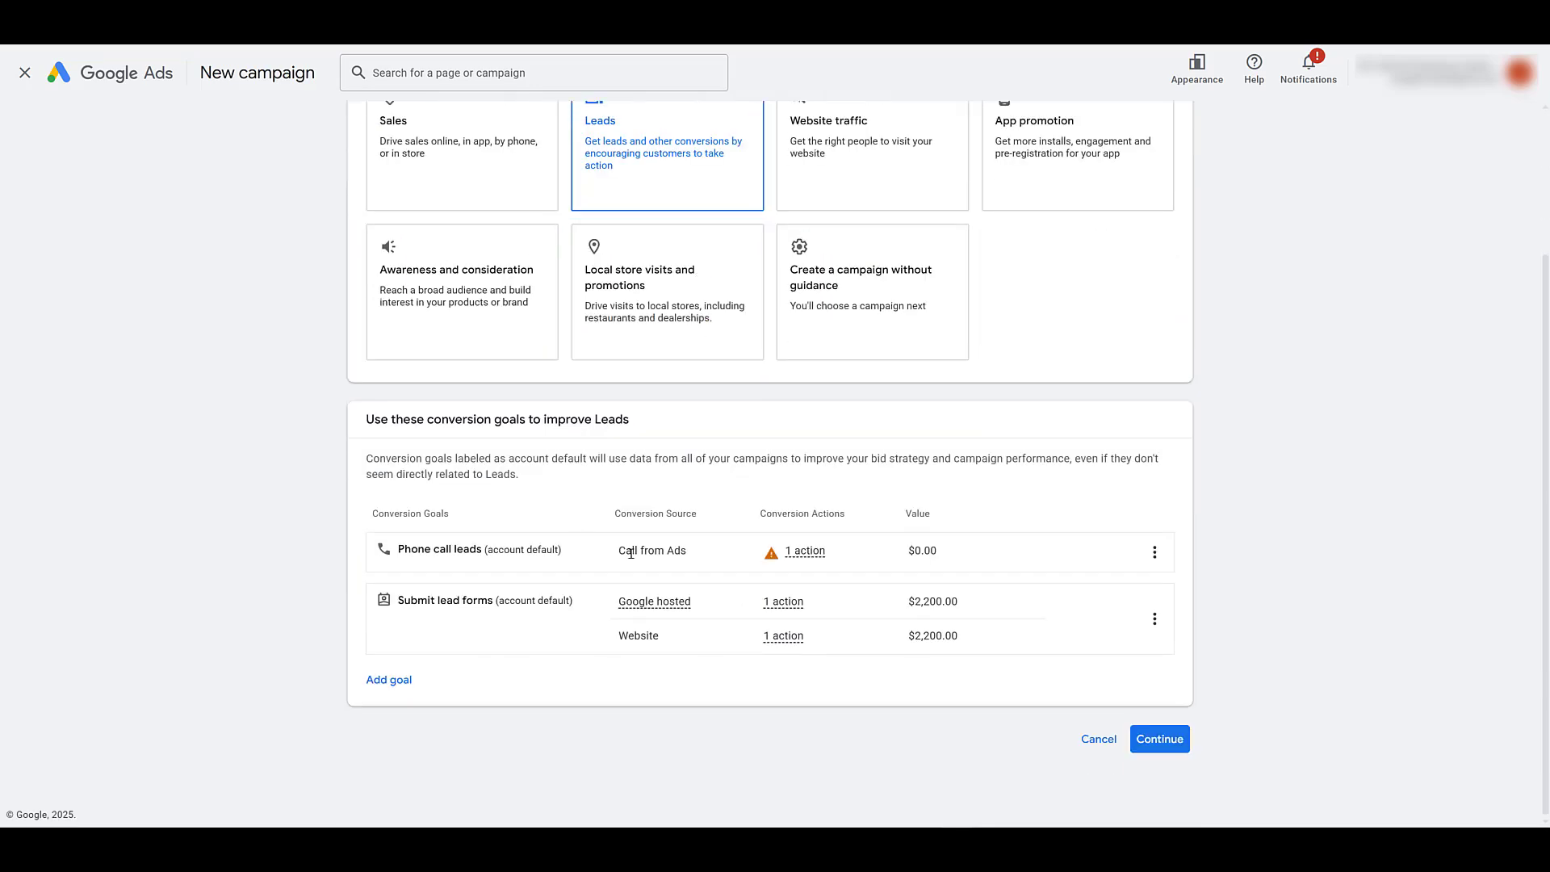
pyautogui.moveTo(655, 603)
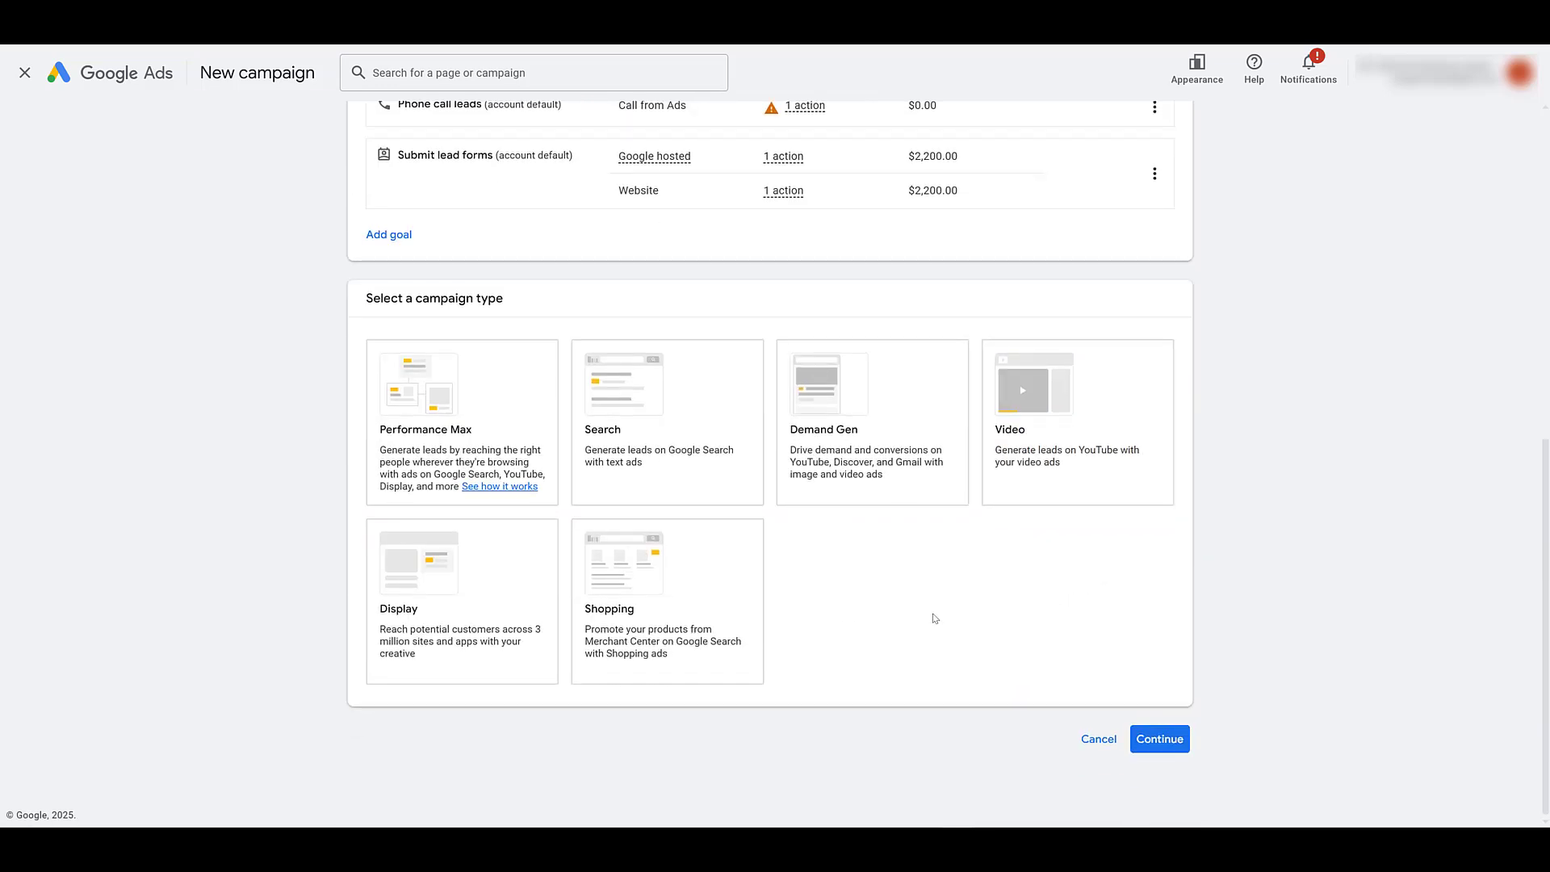
# - Choose the Search campaign type and reach the goal through Lead form submissions
pyautogui.click(708, 494)
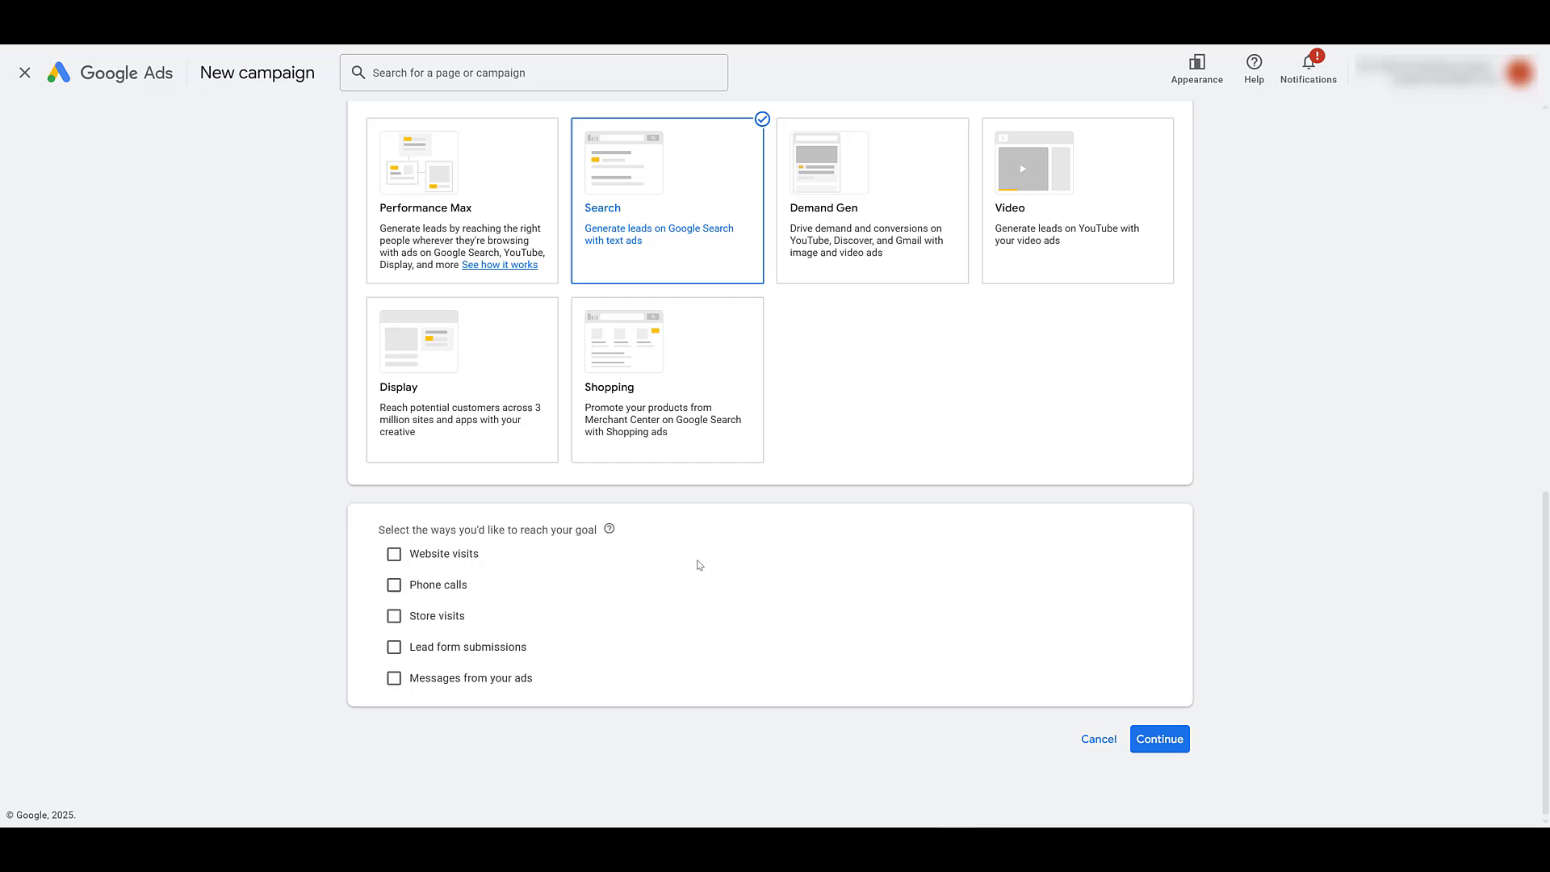
pyautogui.click(496, 648)
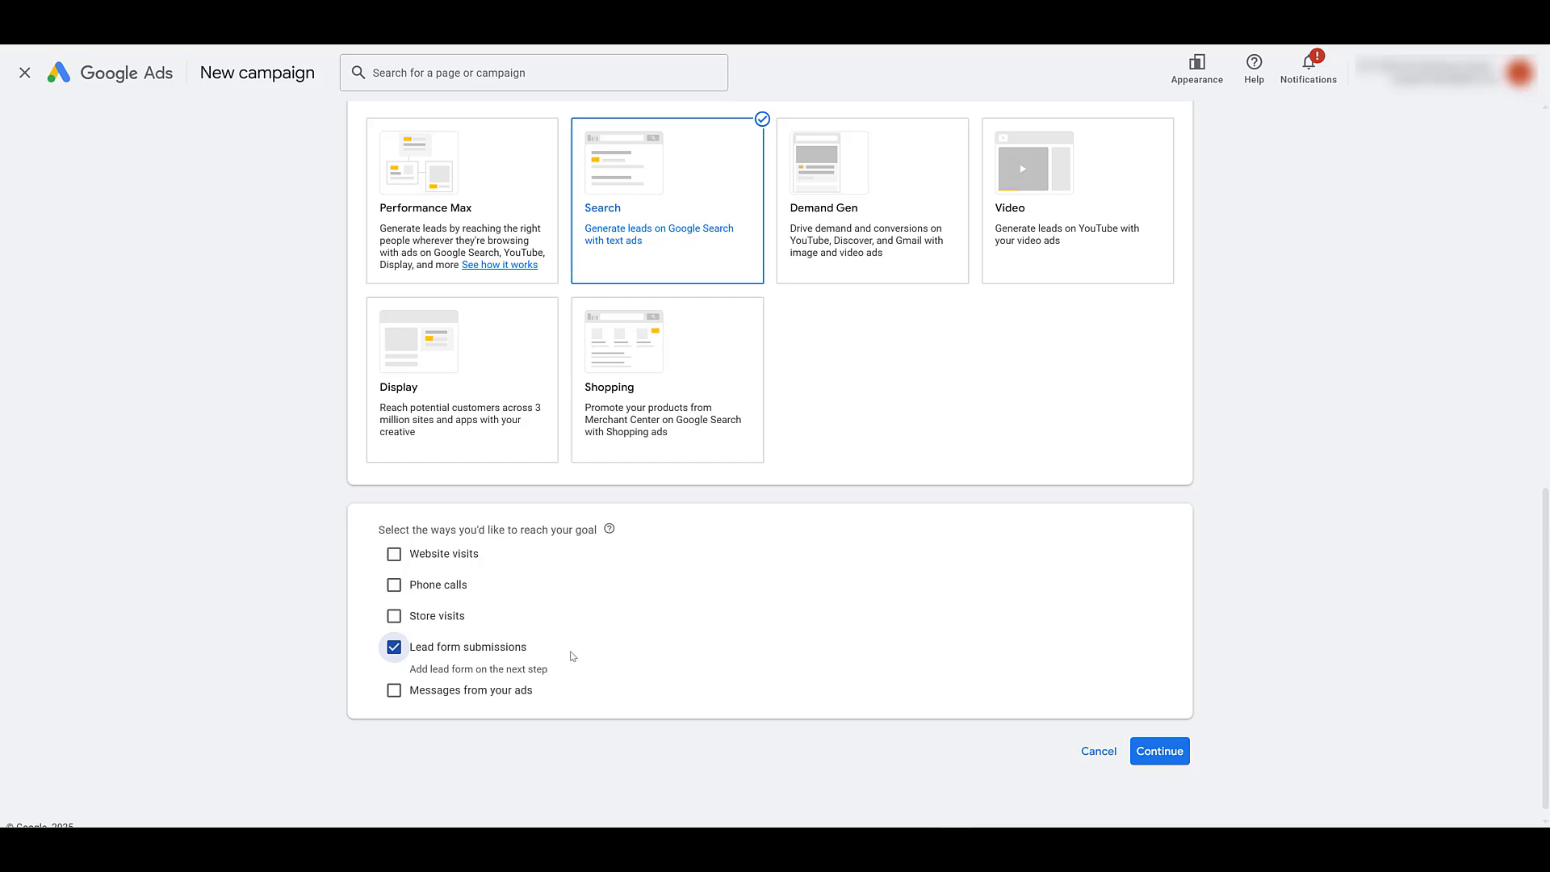
# - Keep the default campaign name, pass Bidding, and expand More settings under Campaign settings
pyautogui.click(1160, 751)
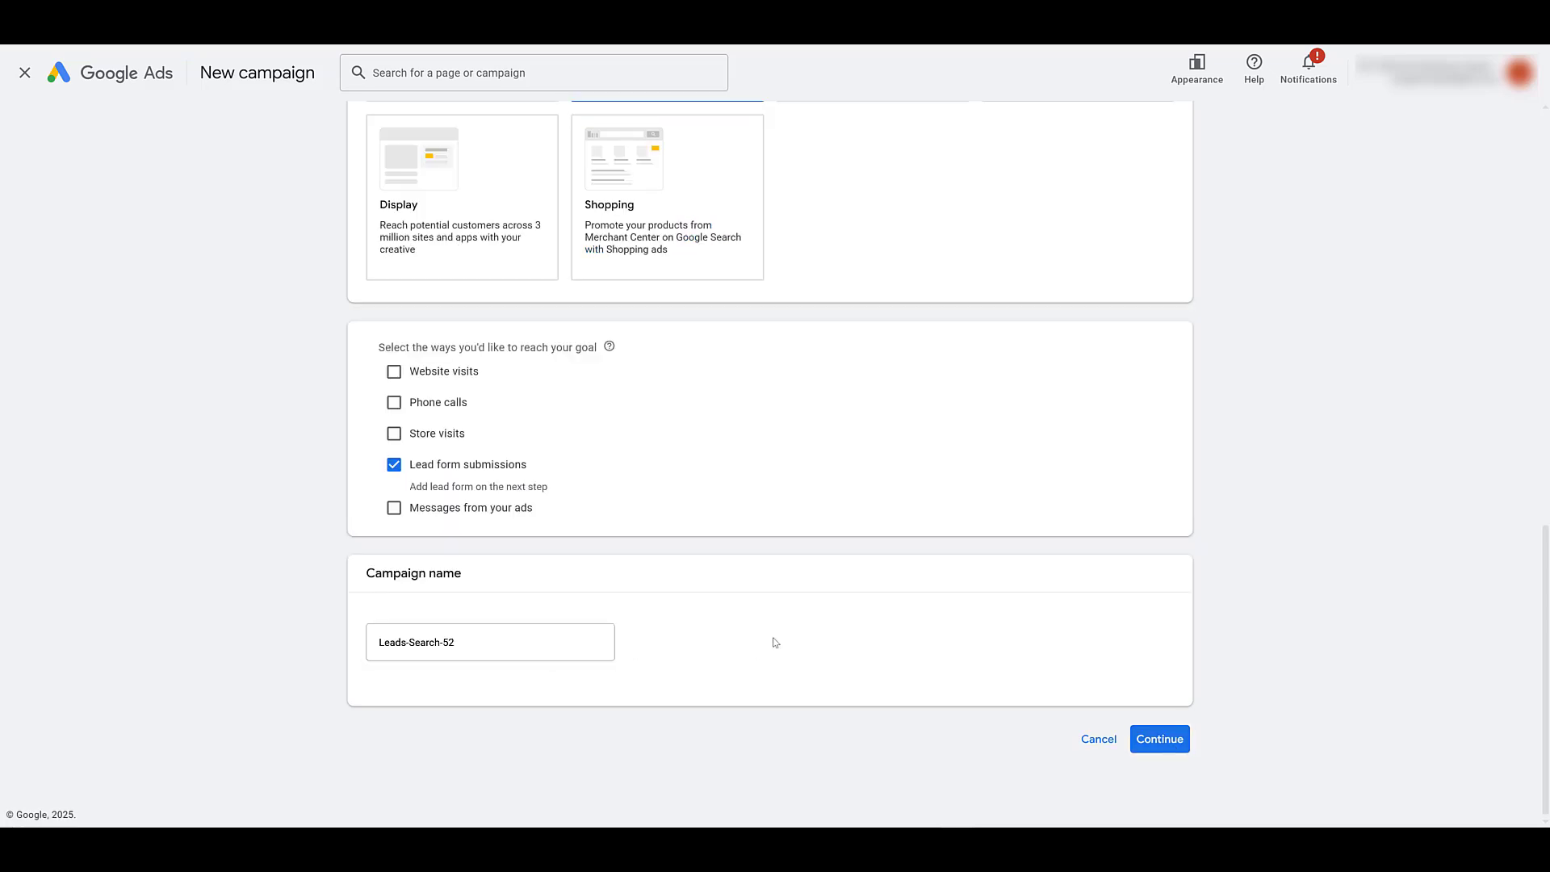
pyautogui.click(1160, 739)
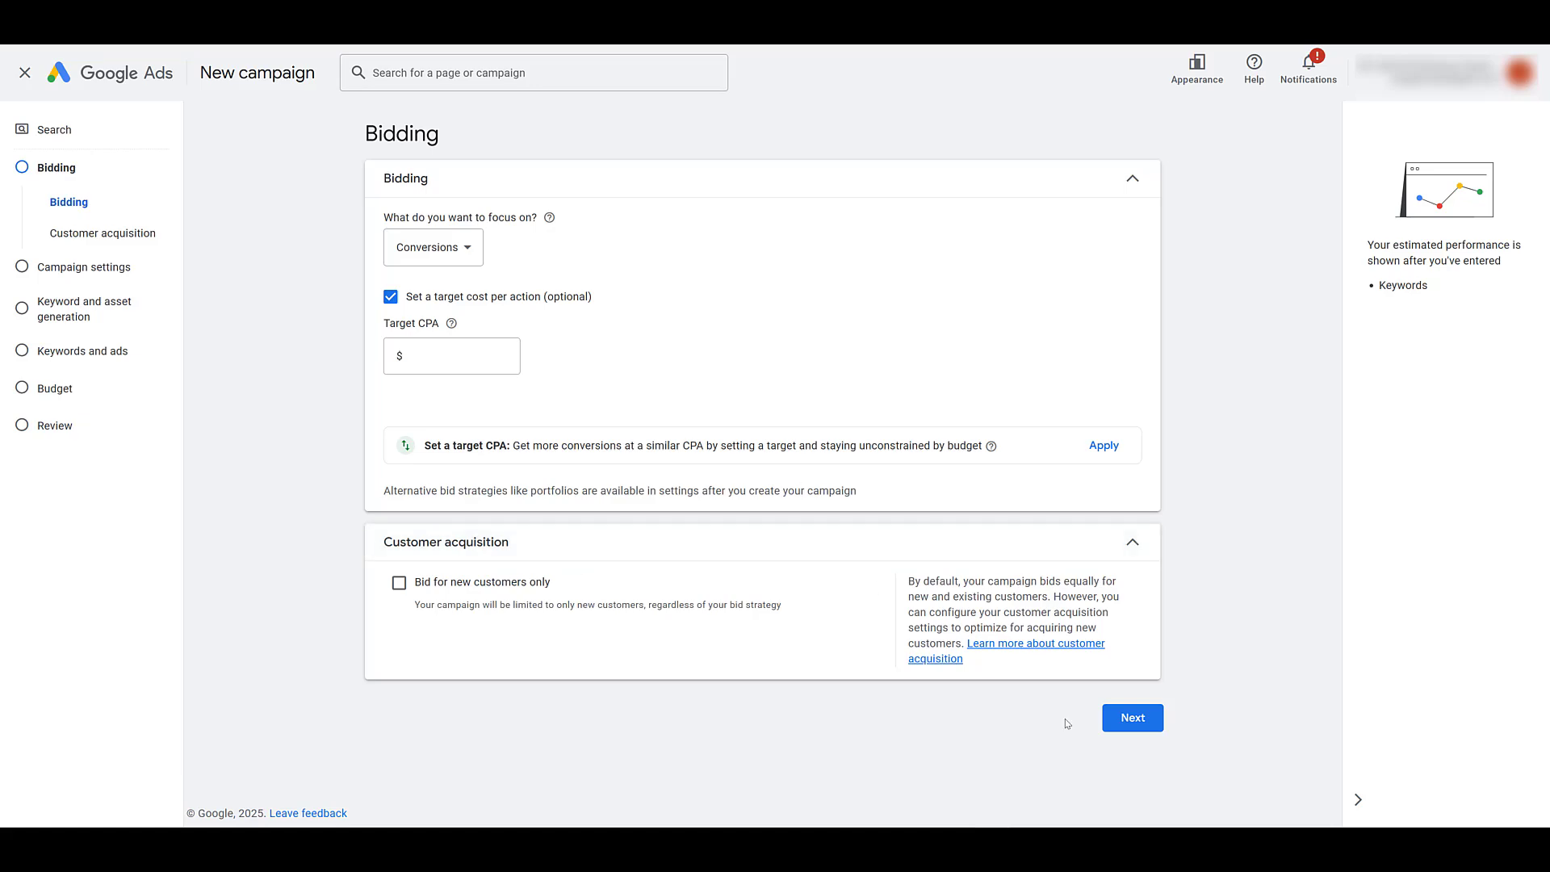
pyautogui.click(1132, 718)
pyautogui.scroll(-5, 514, 452)
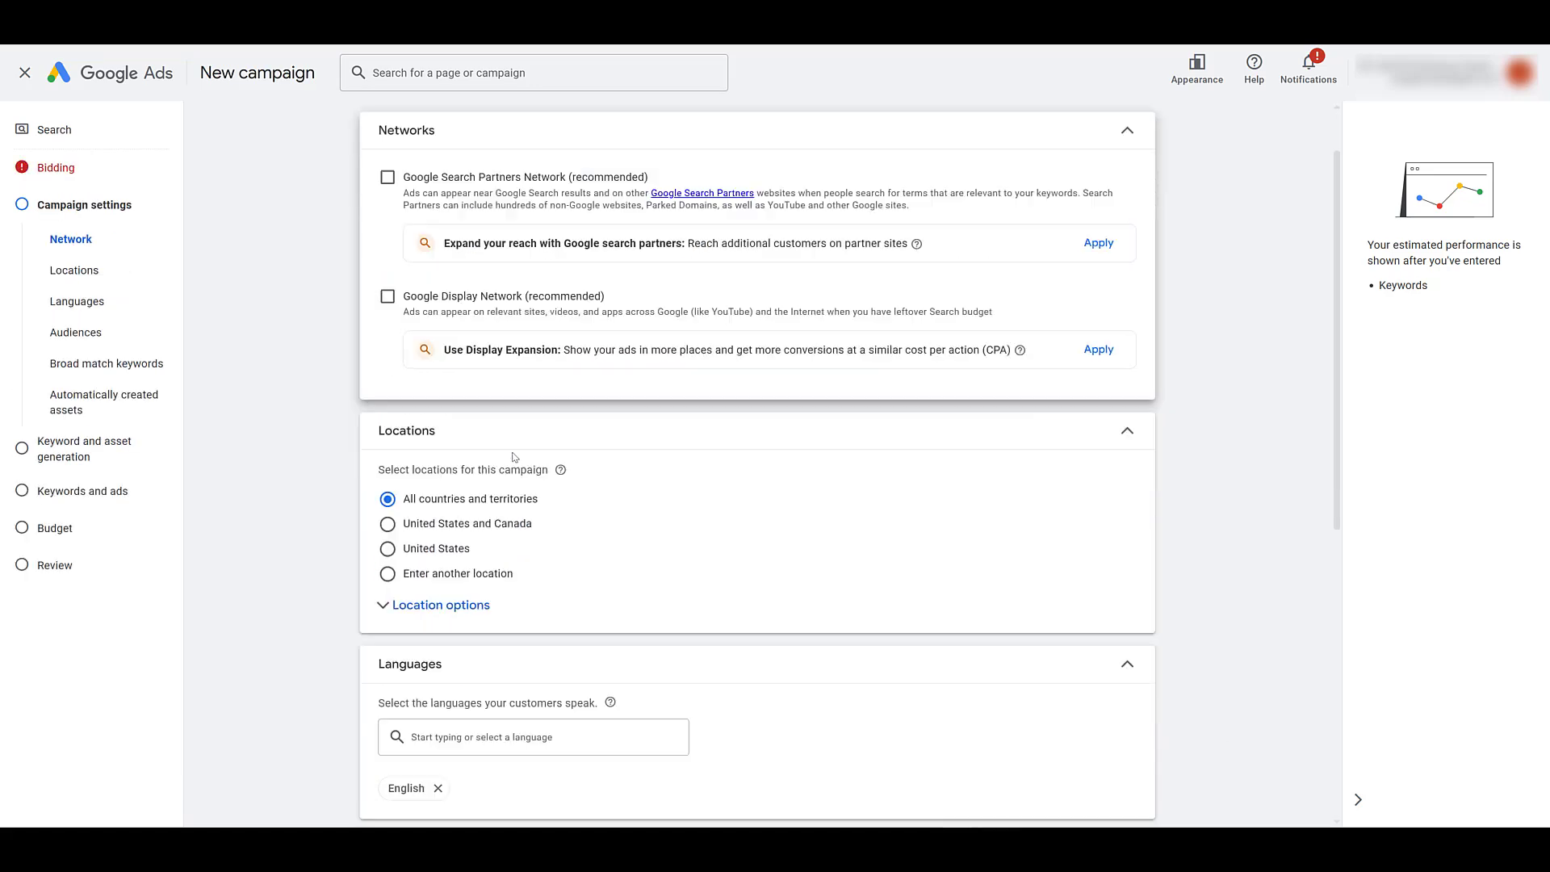
pyautogui.scroll(-3, 513, 452)
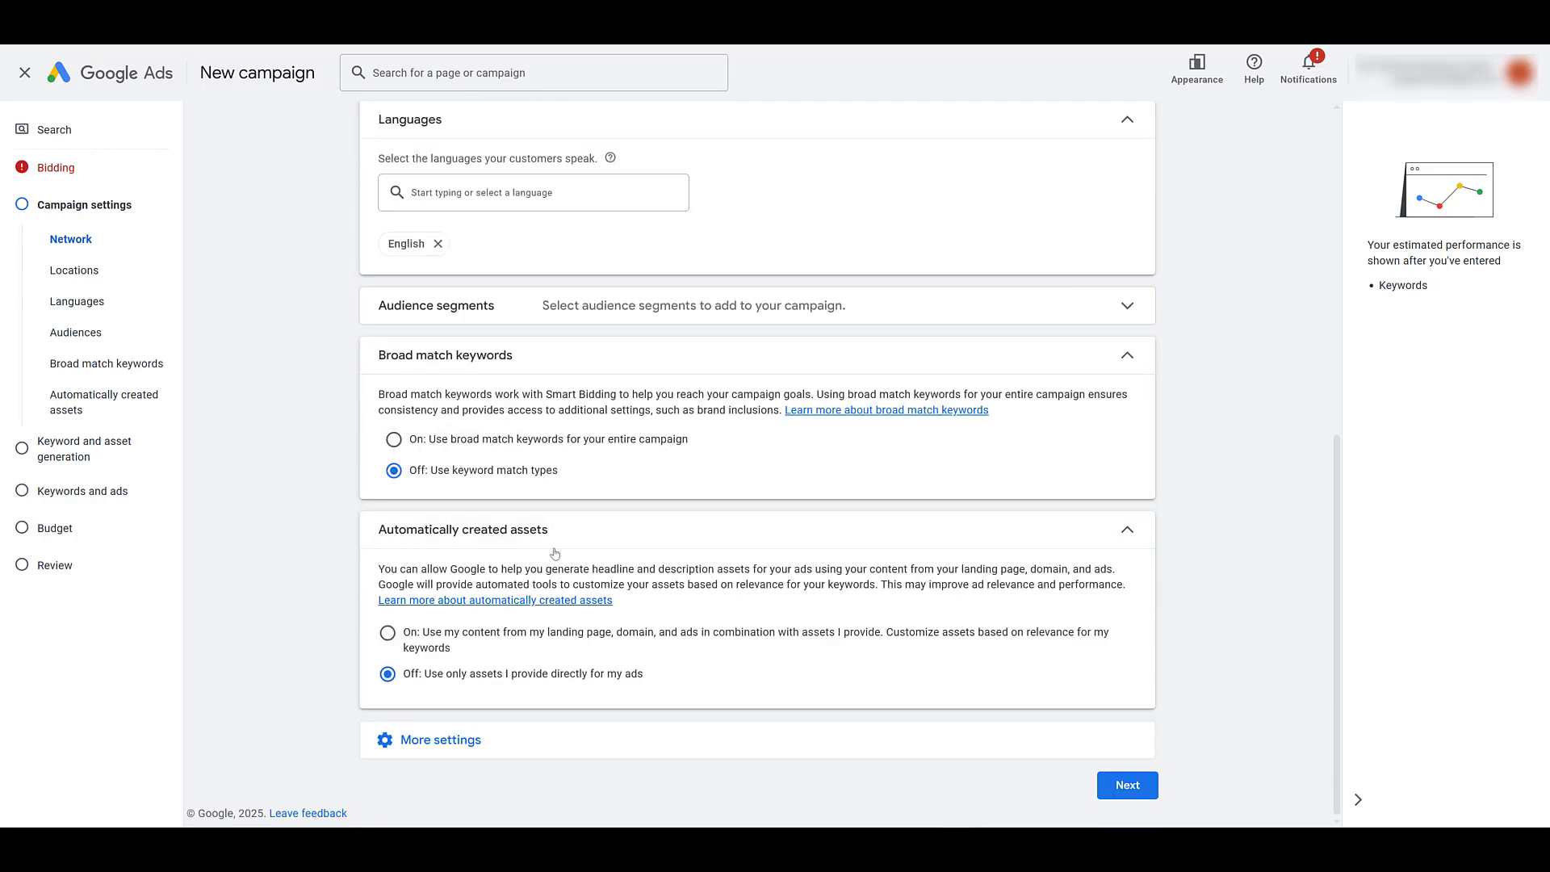
pyautogui.click(564, 743)
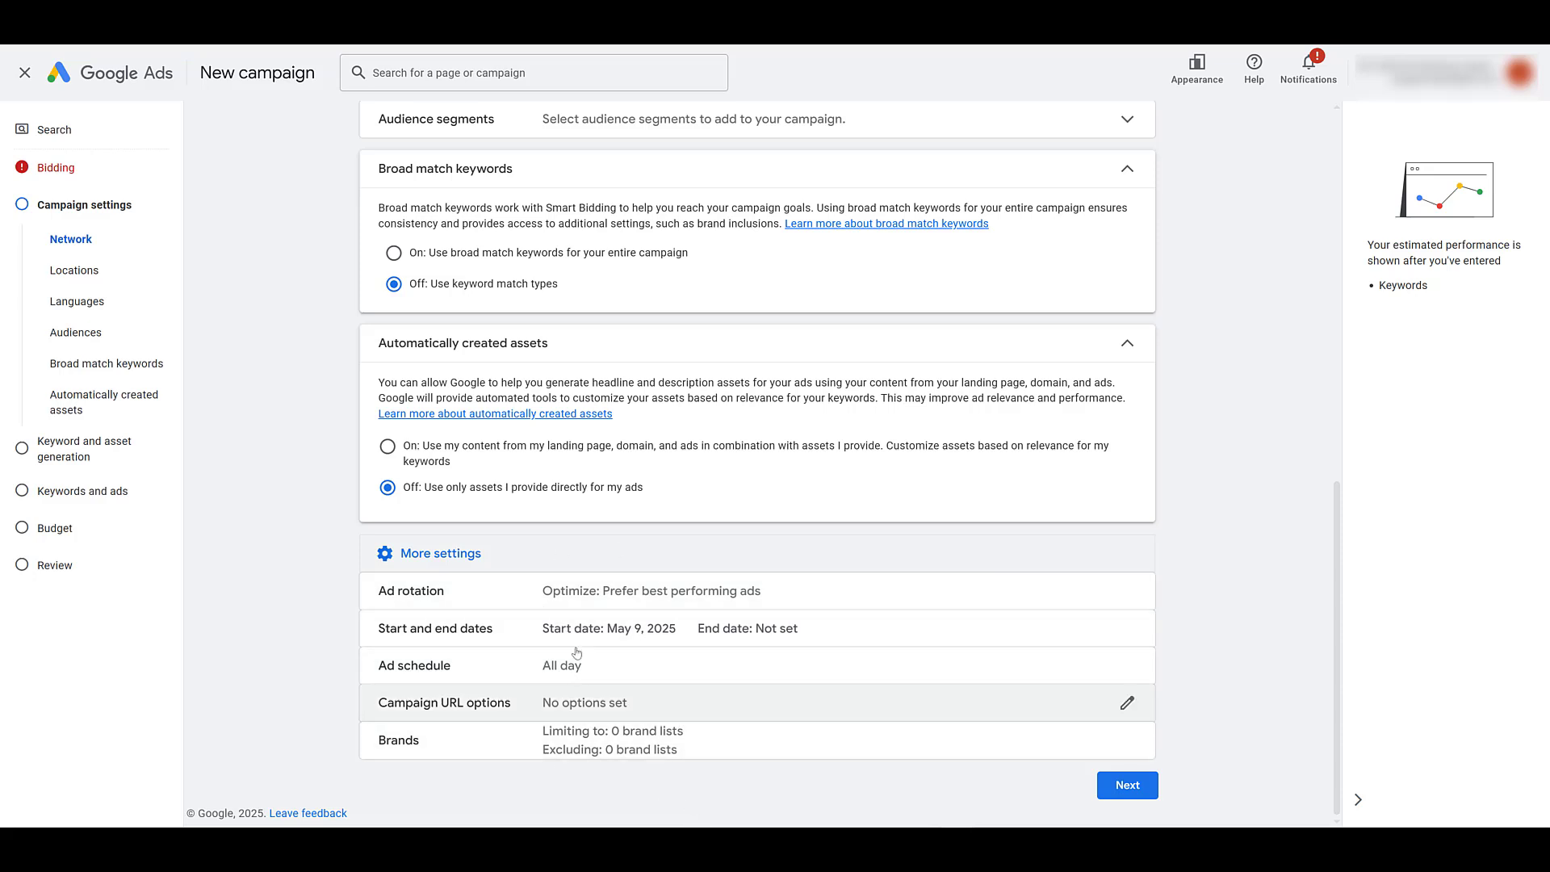
# - Skip keyword and asset generation, then scroll Ad group 1's ad down to the Lead forms panel
pyautogui.click(1109, 789)
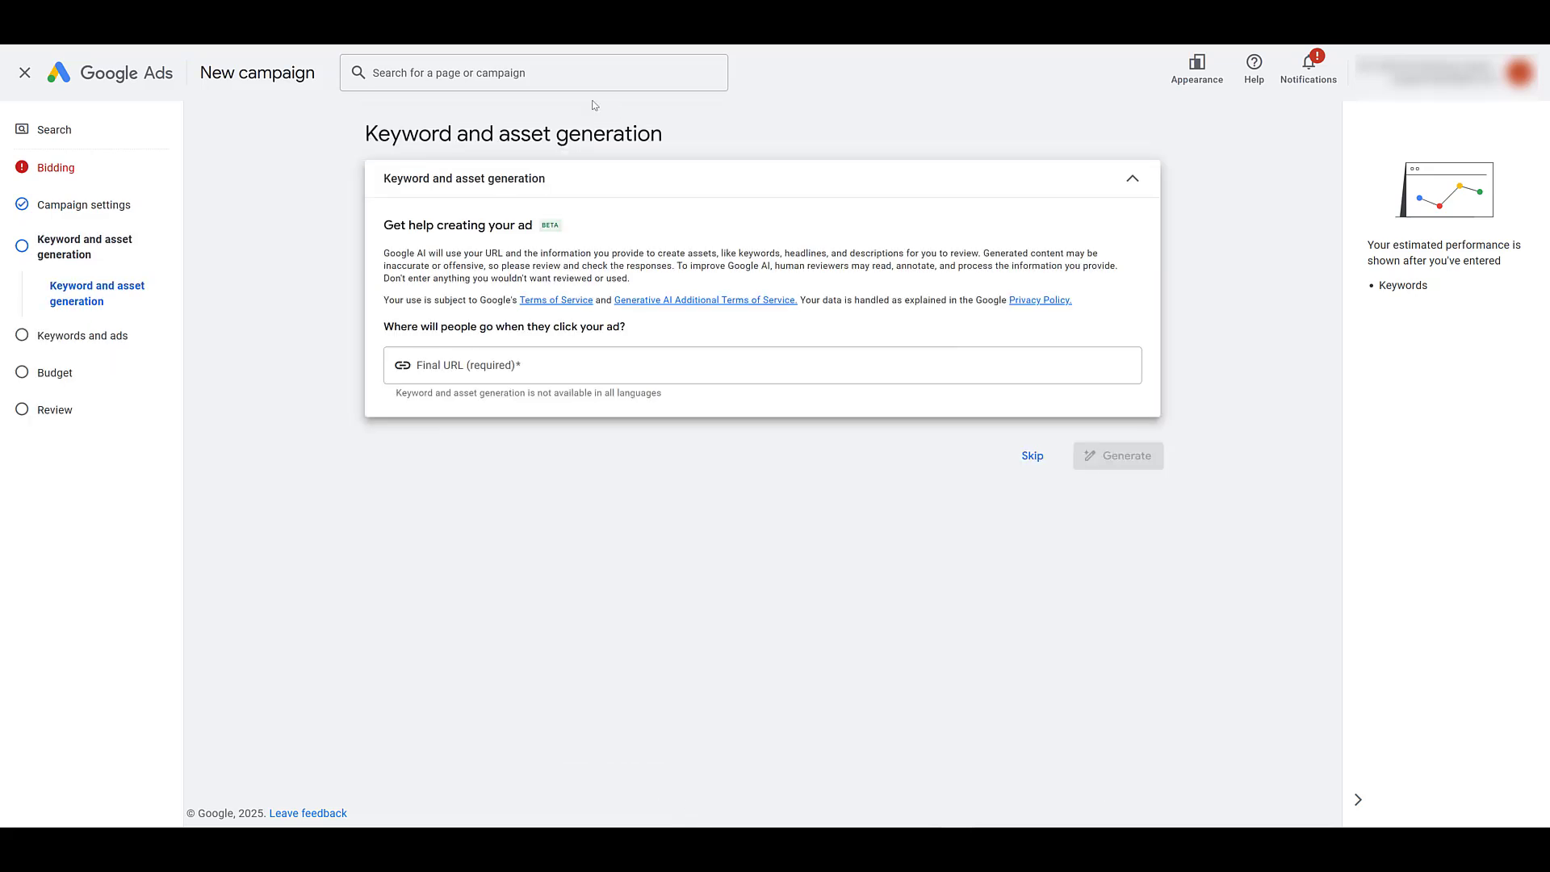
pyautogui.click(1032, 457)
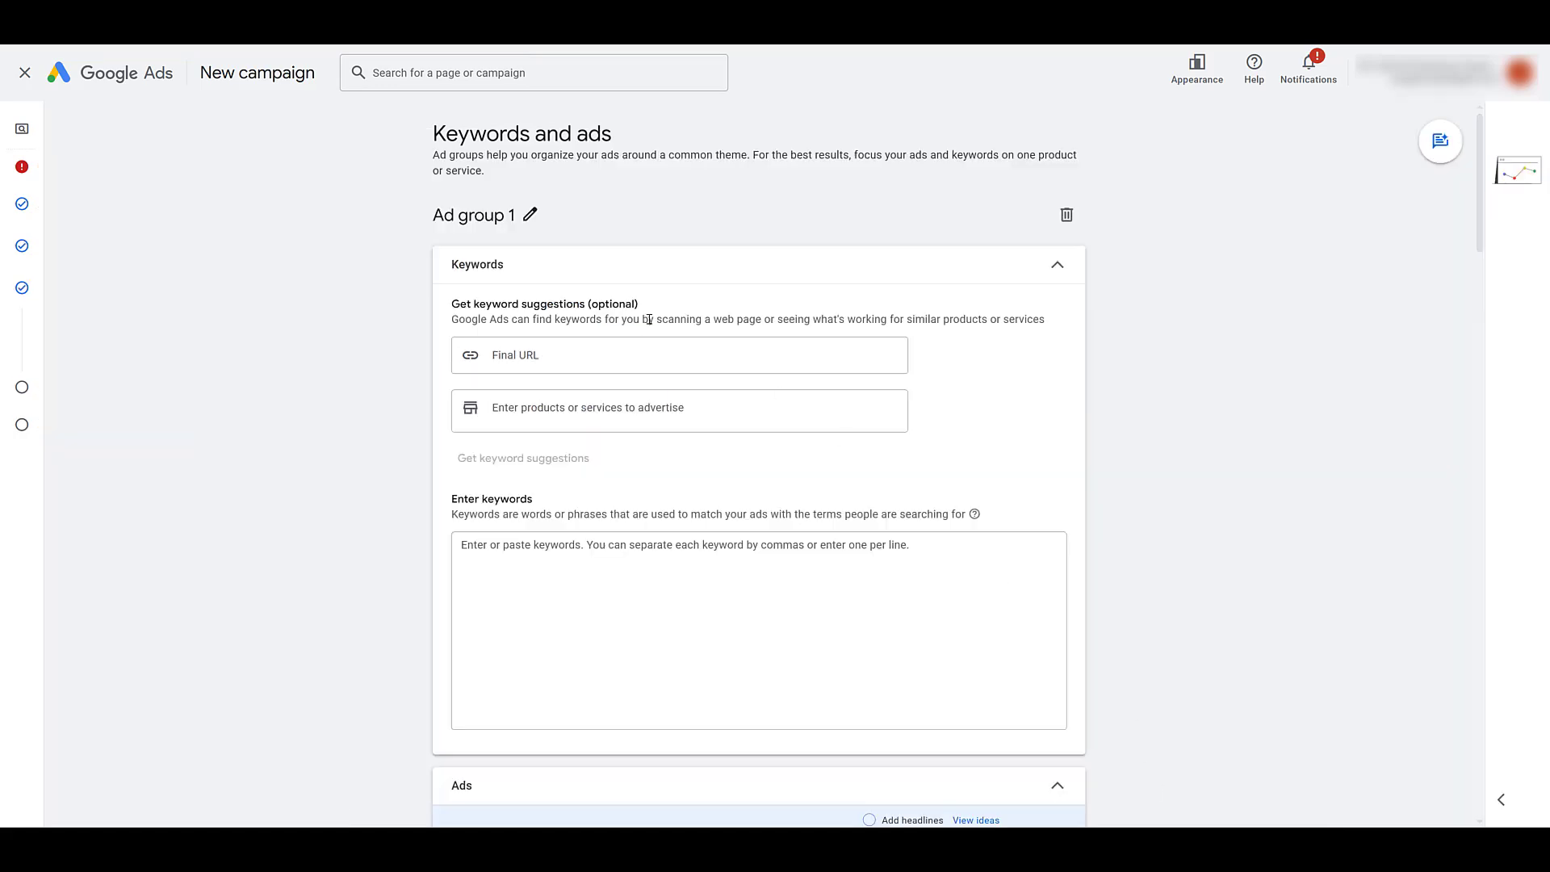
pyautogui.scroll(-1, 629, 292)
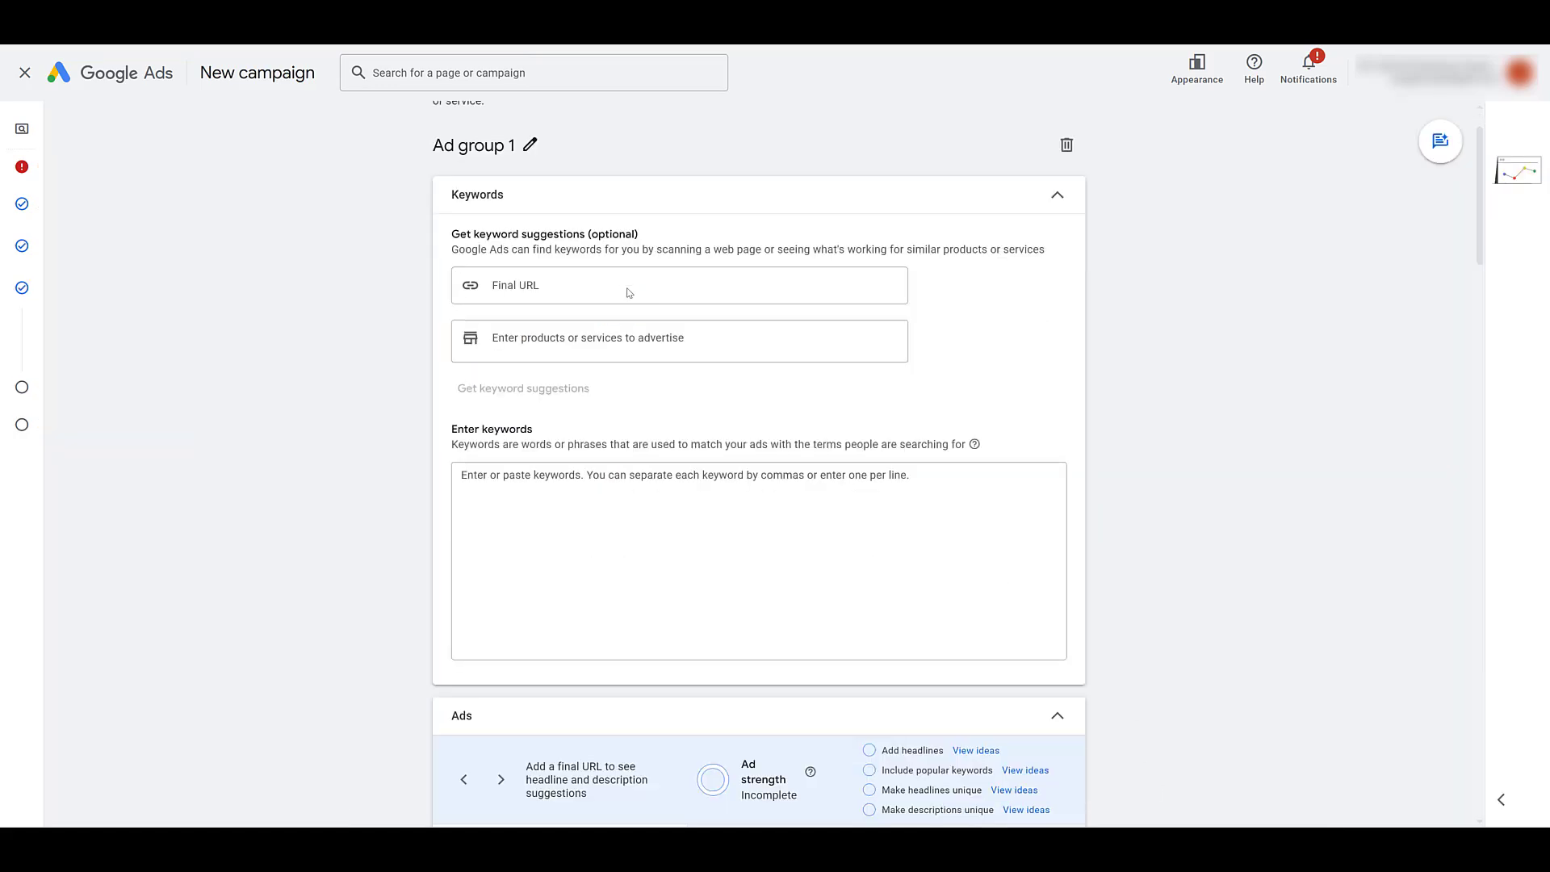
pyautogui.scroll(-8, 629, 292)
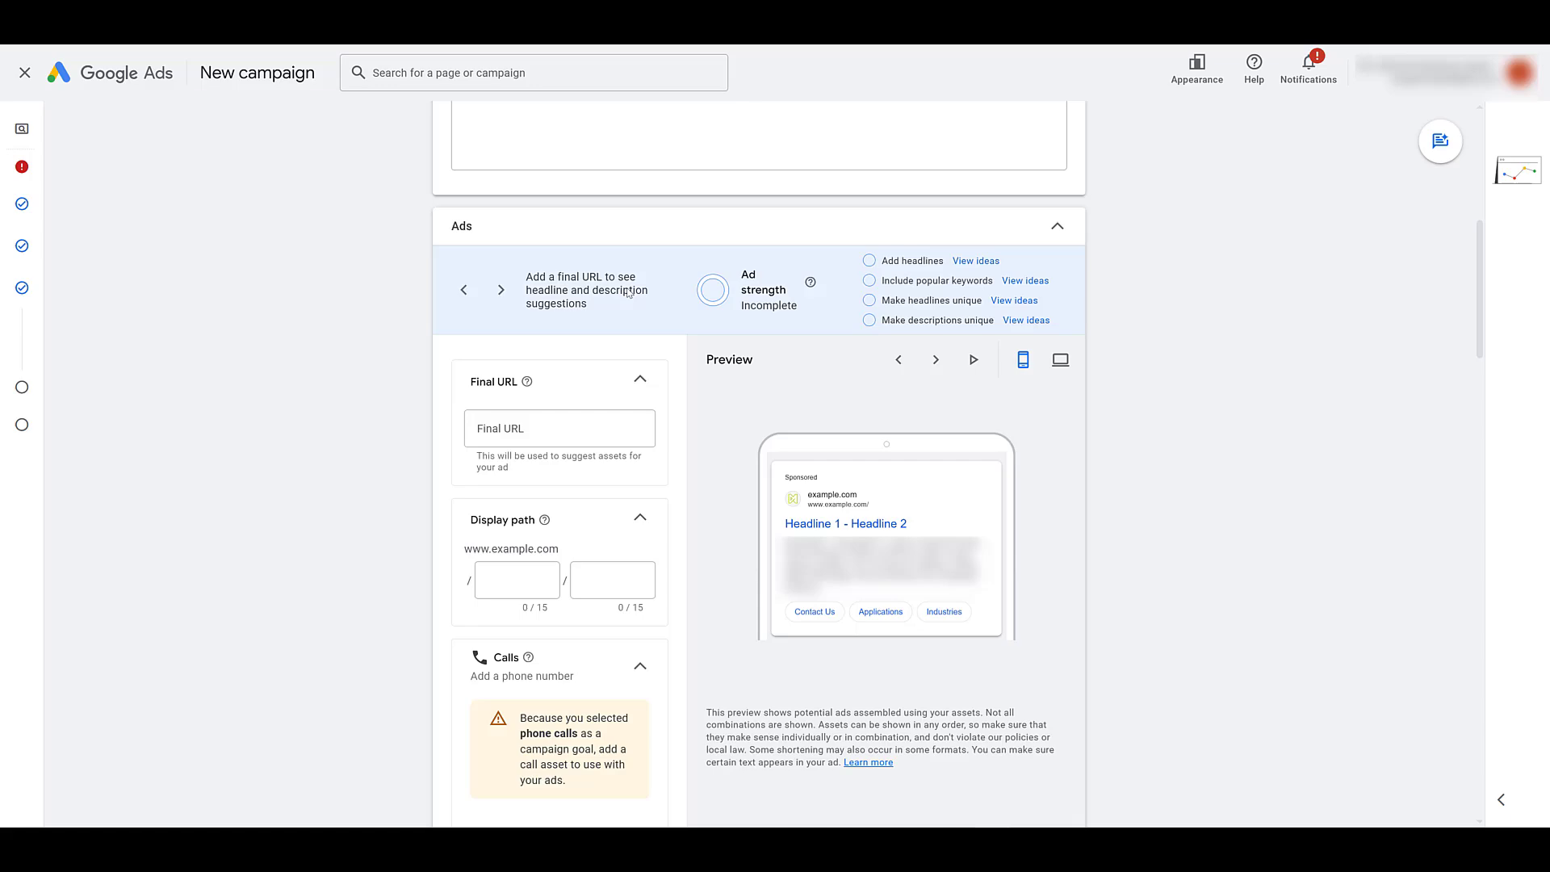
pyautogui.scroll(-1, 629, 292)
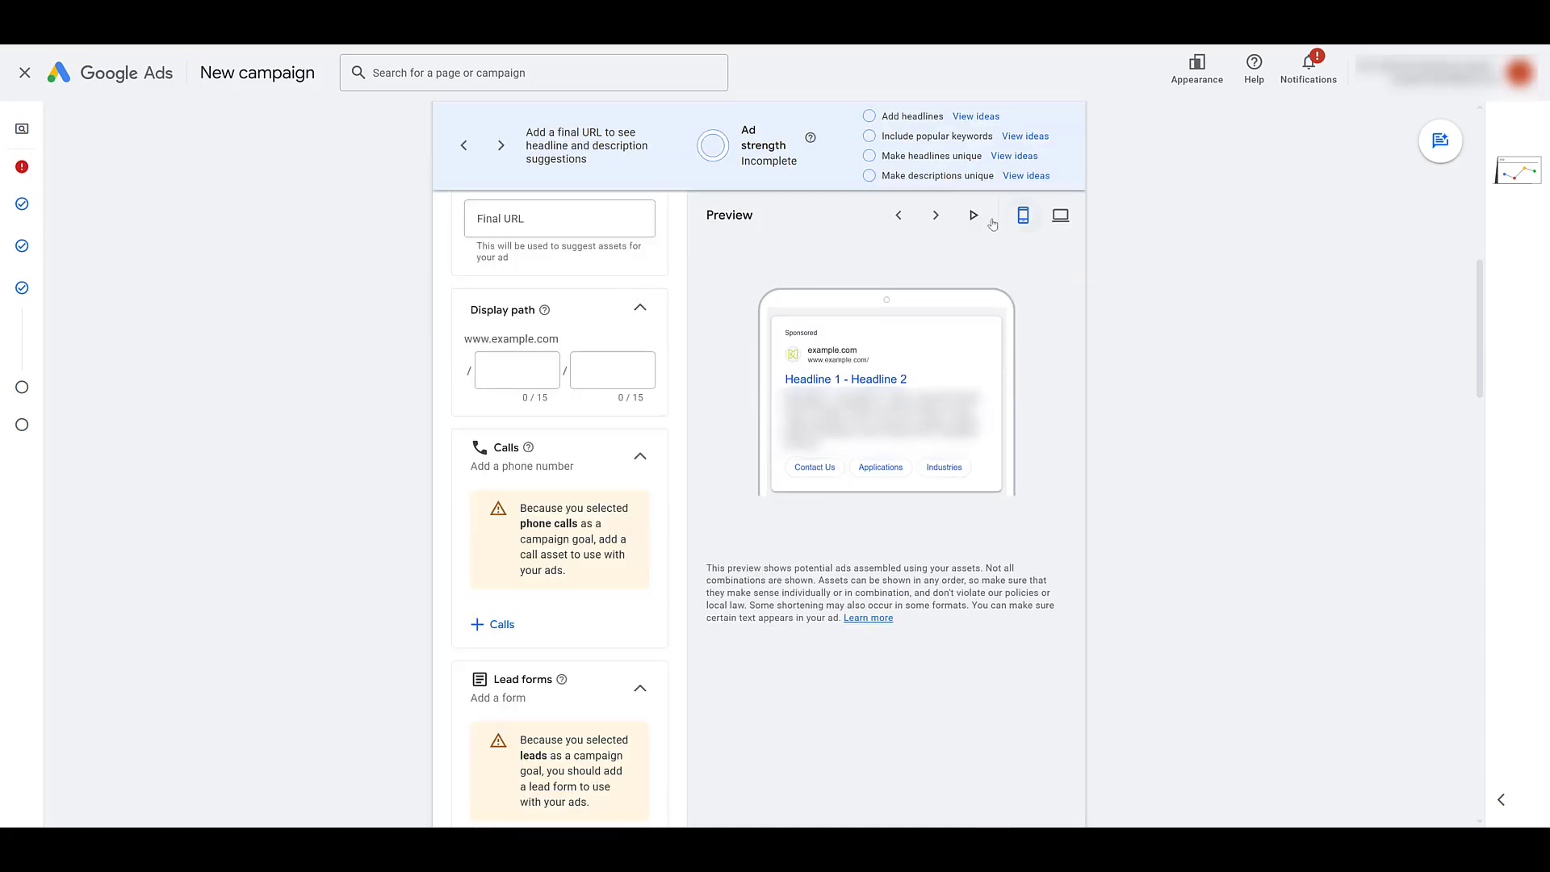
pyautogui.scroll(-1, 430, 306)
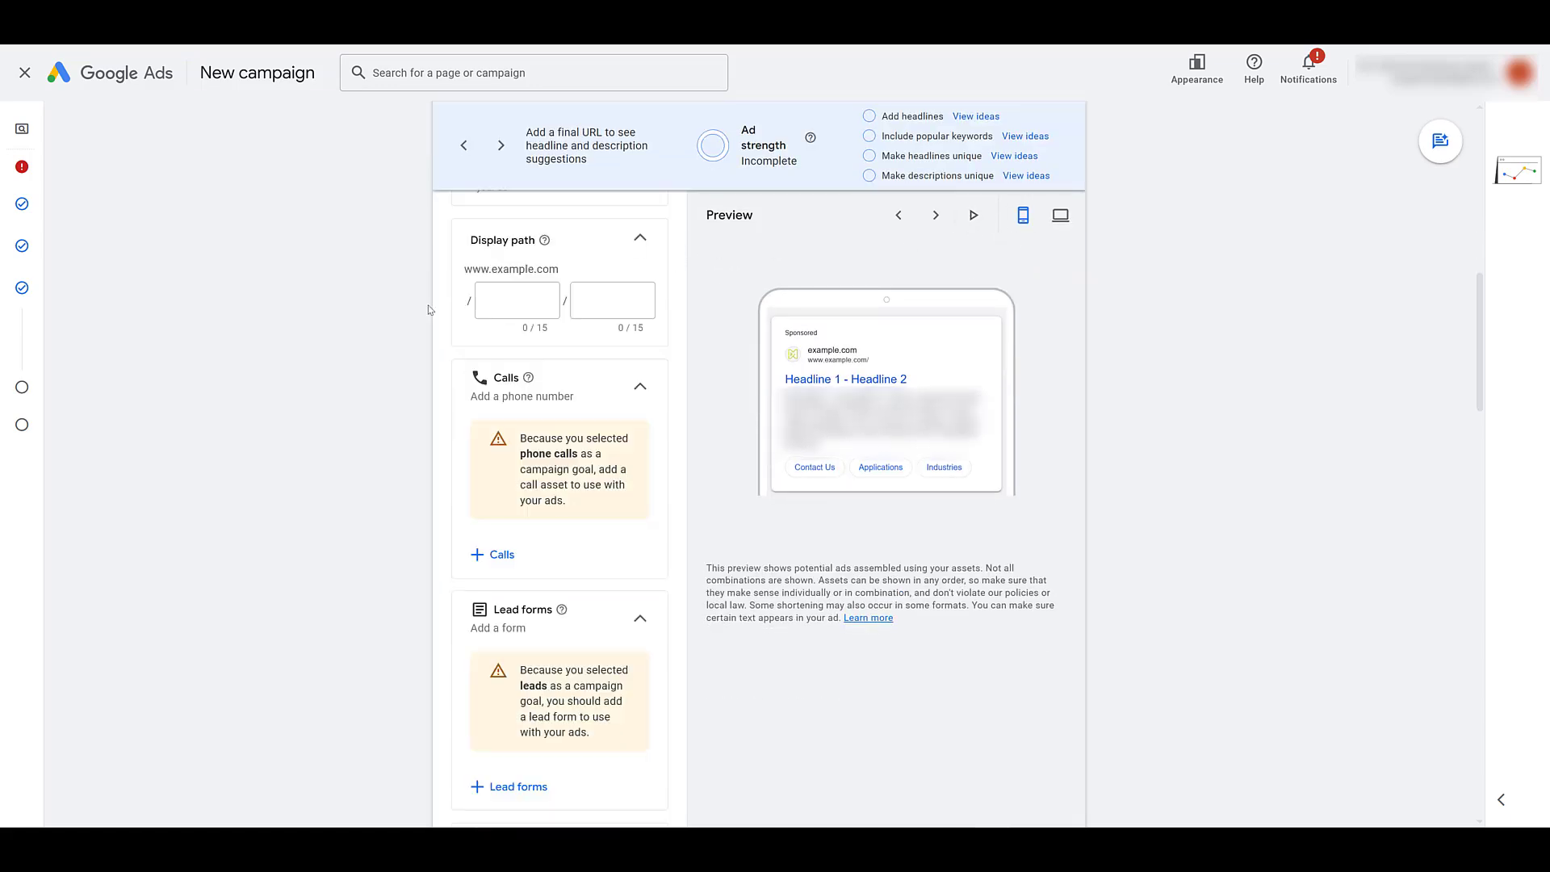
pyautogui.scroll(-3, 430, 309)
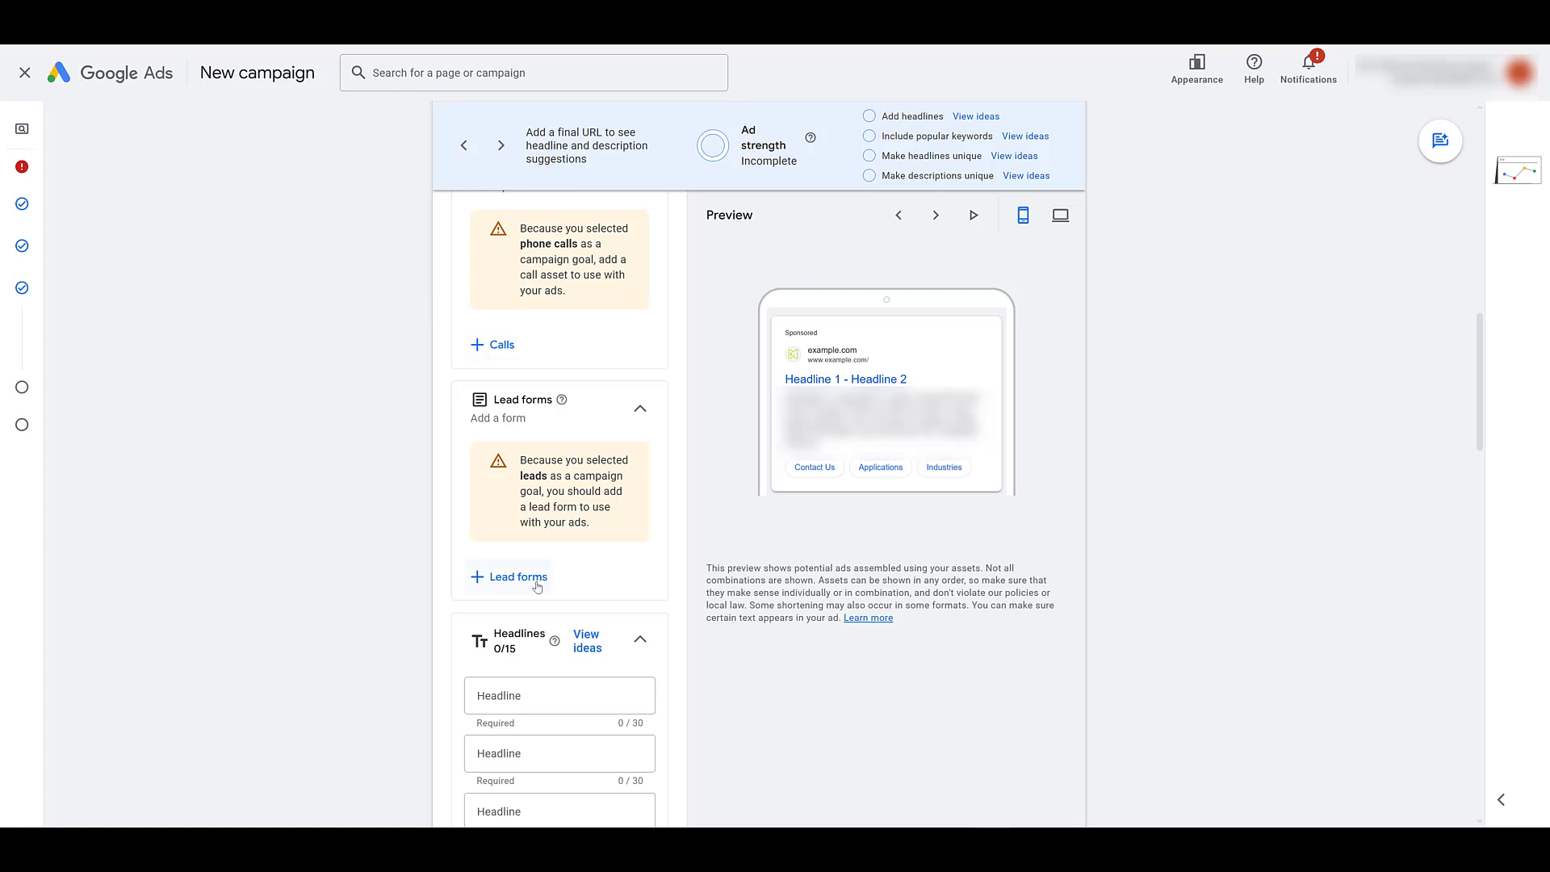
# - Add the Talk to an Expert lead form to the ad and review its remaining assets
pyautogui.click(536, 581)
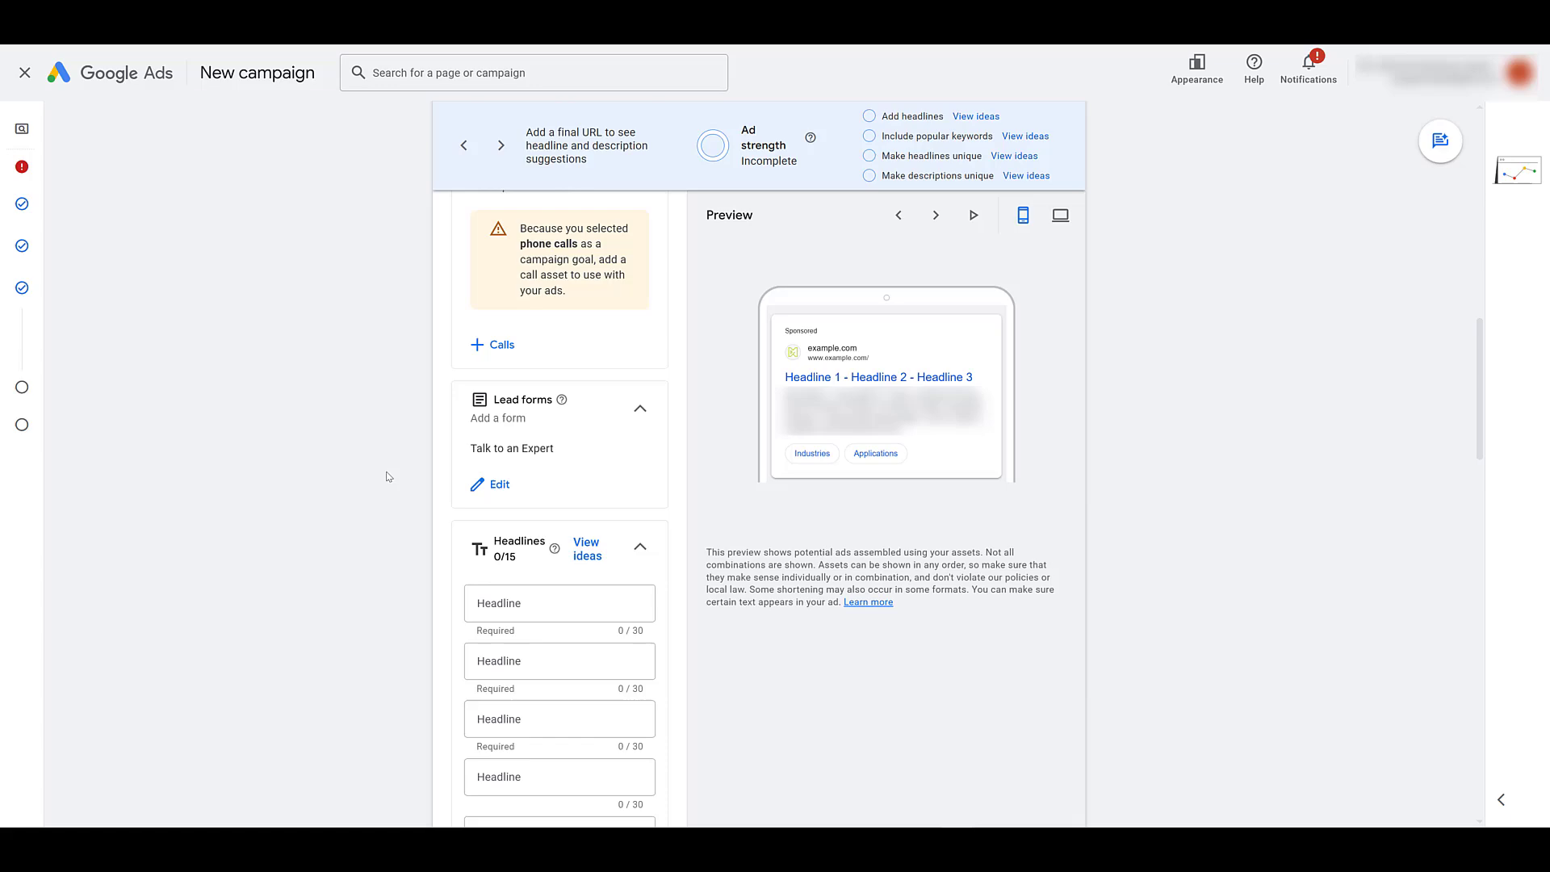
pyautogui.scroll(-7, 386, 477)
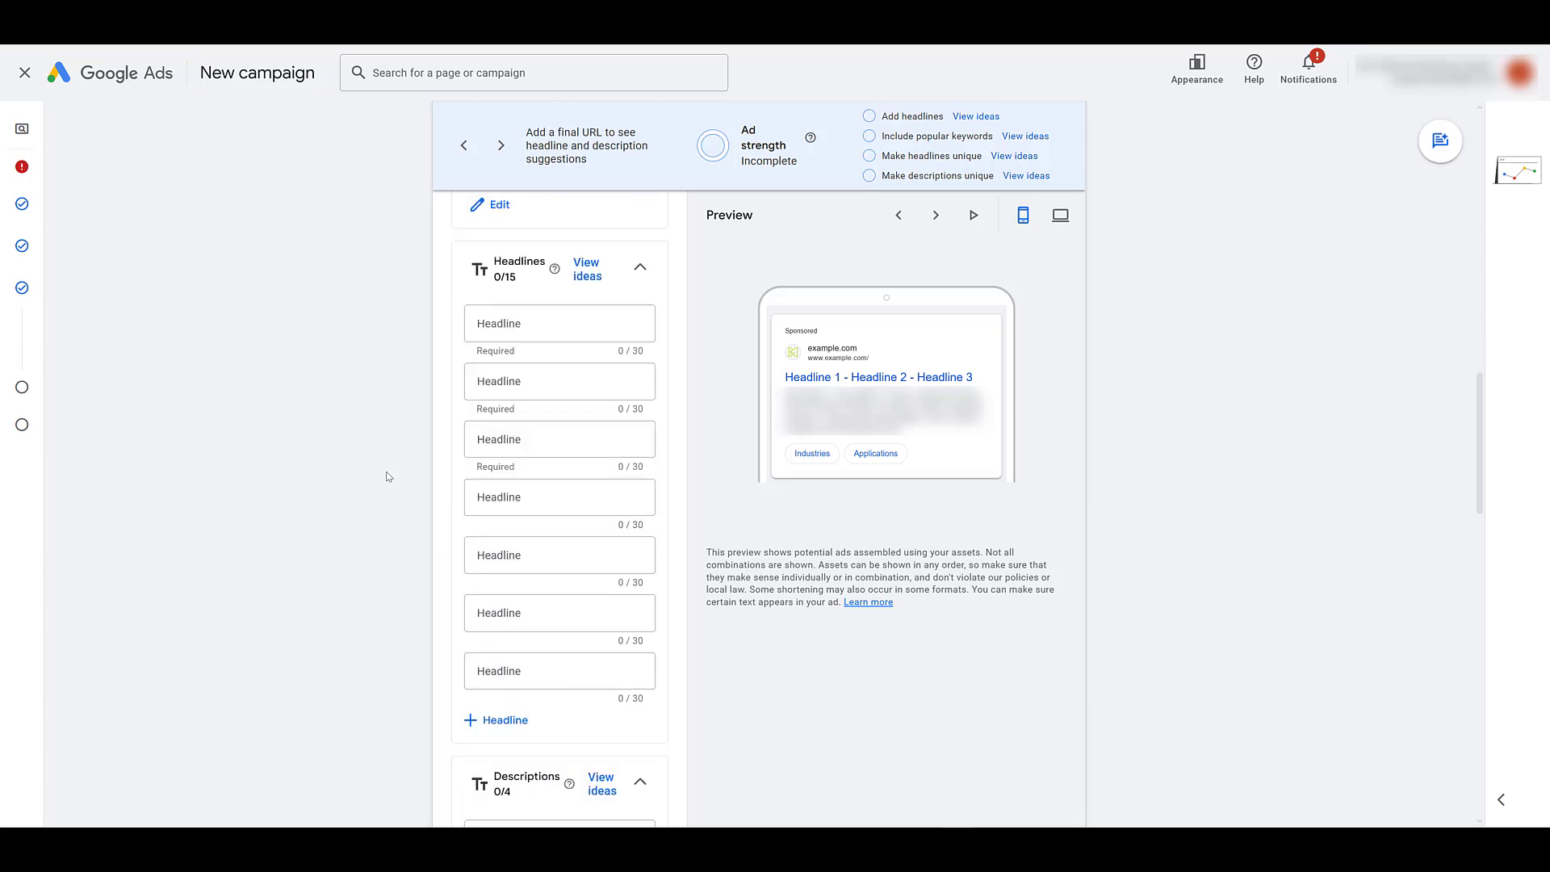
pyautogui.scroll(-2, 386, 476)
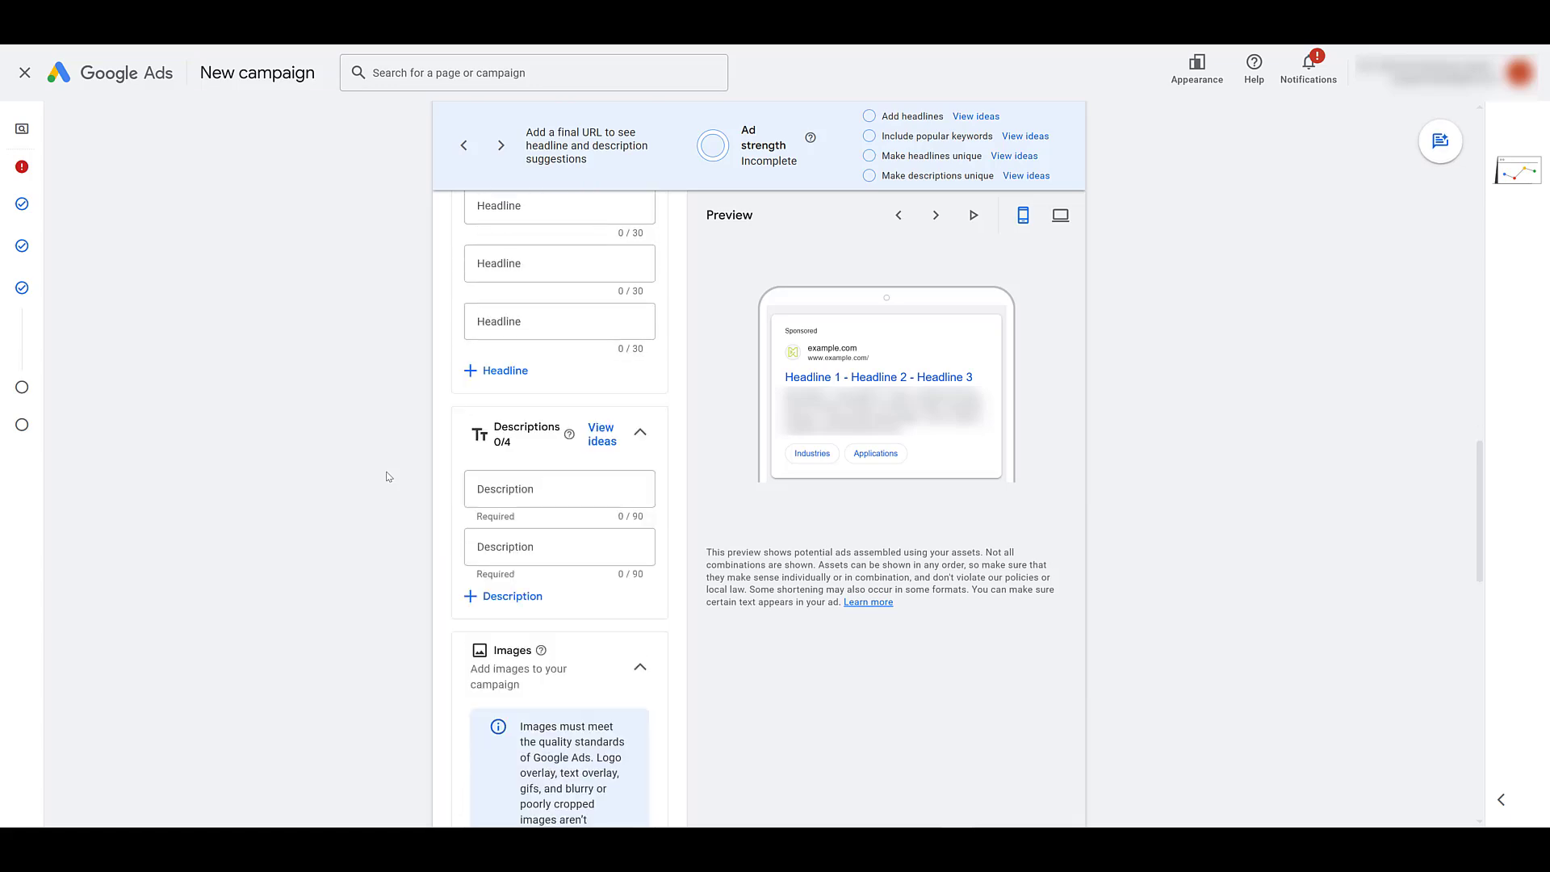
pyautogui.scroll(-10, 386, 476)
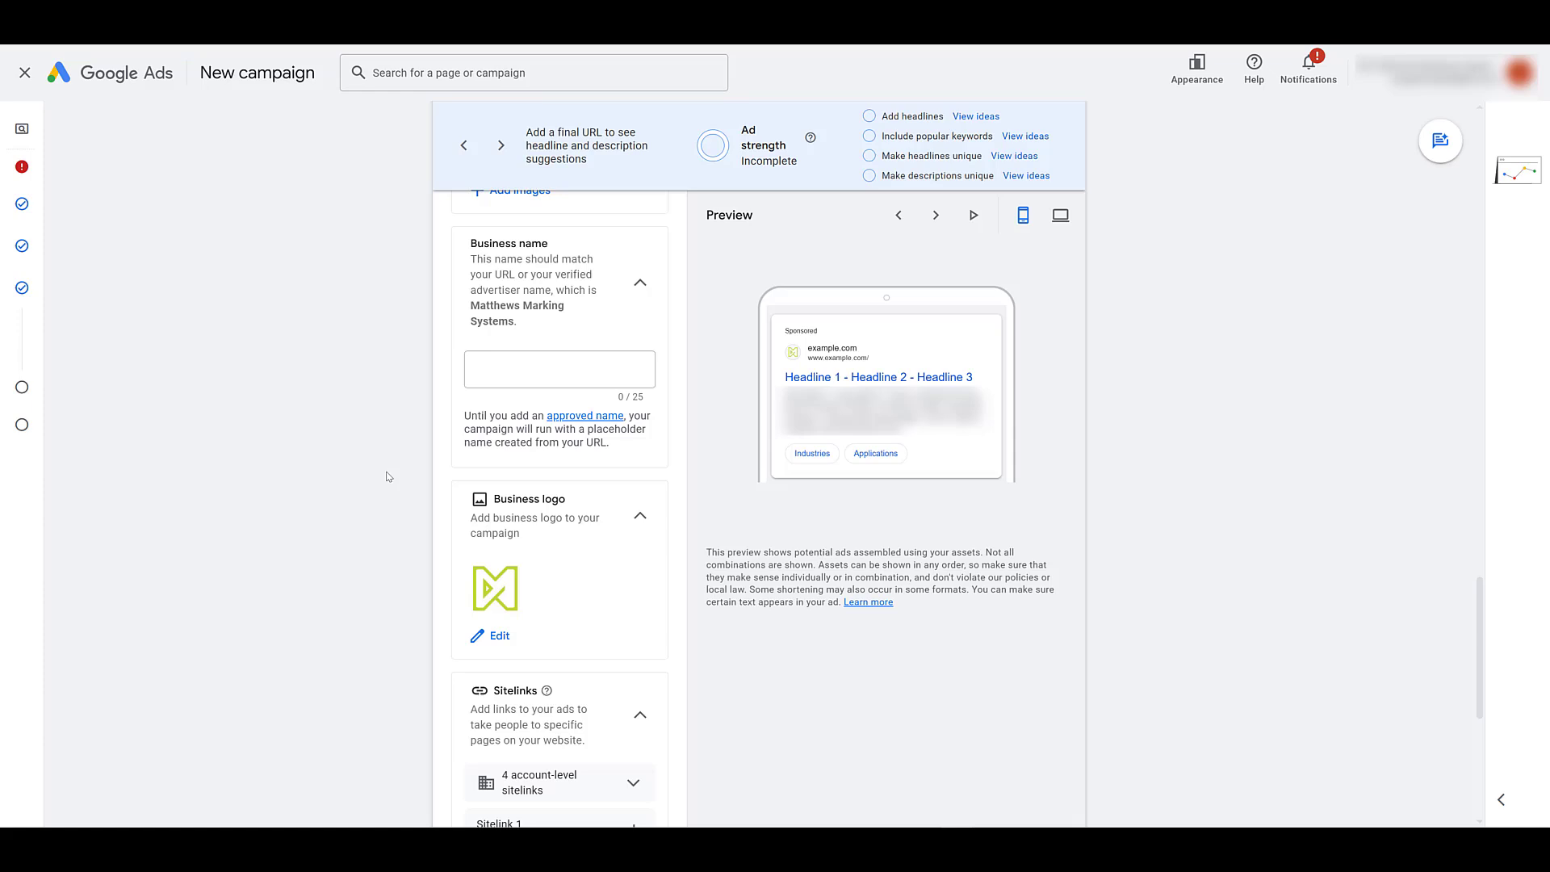
pyautogui.scroll(-7, 386, 476)
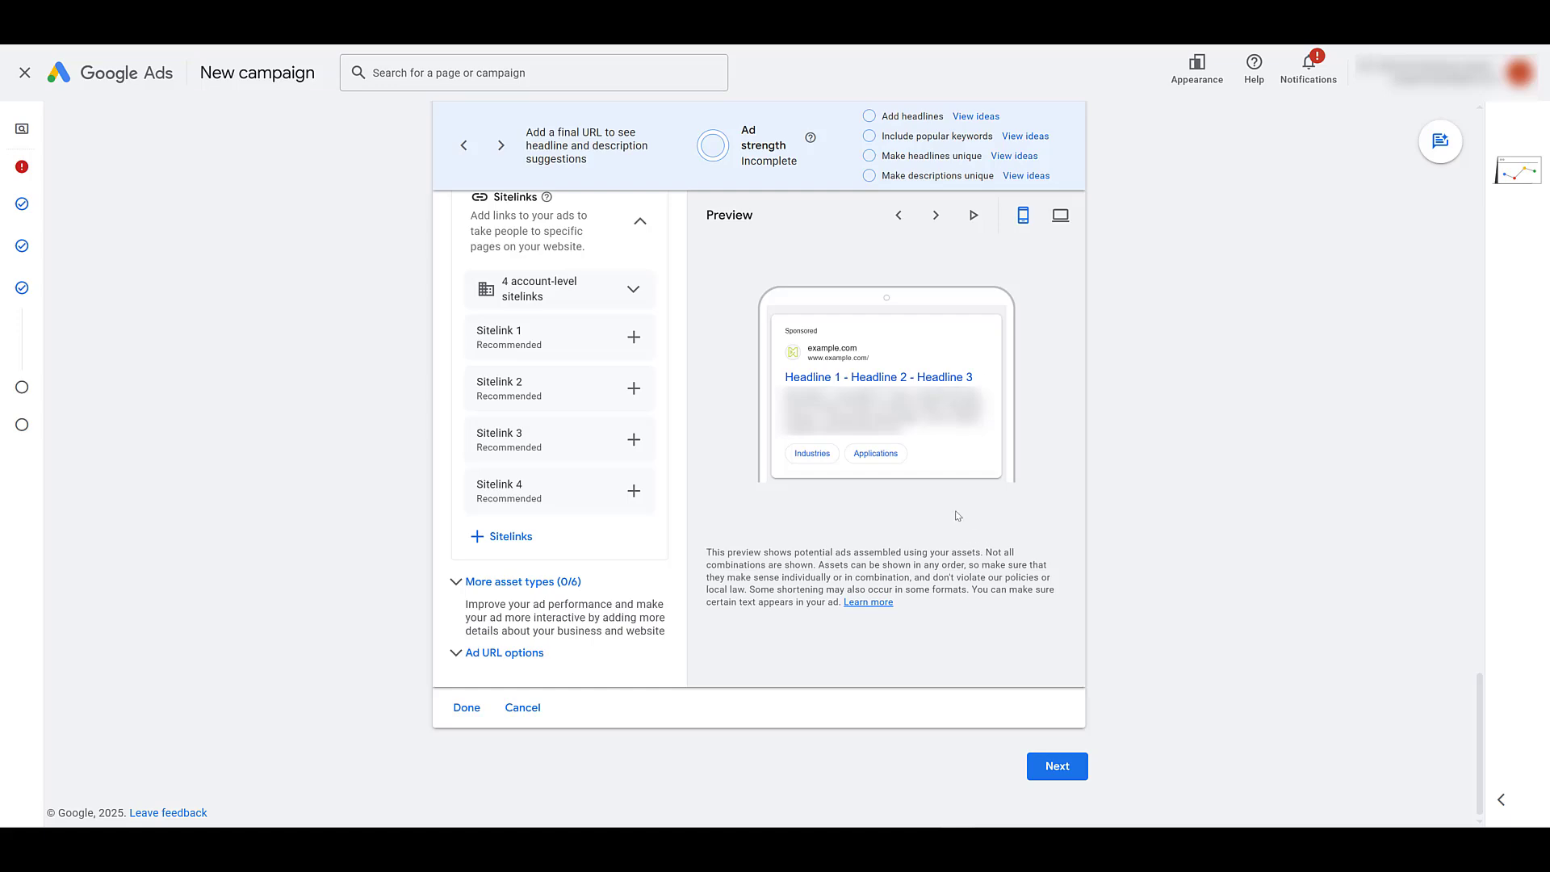
pyautogui.scroll(15, 1022, 661)
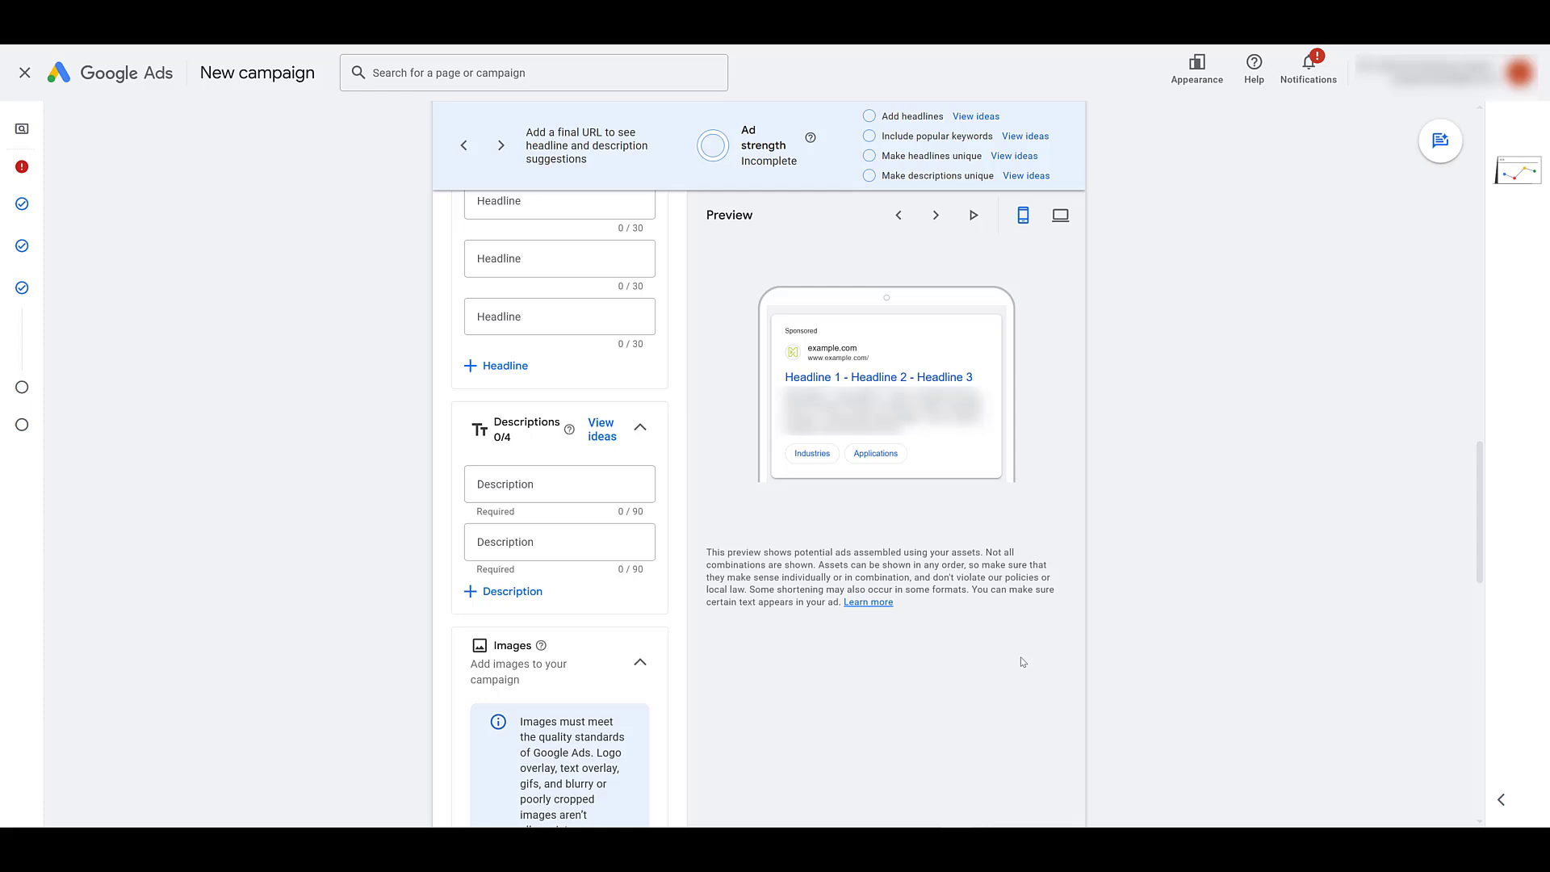
# - Review the Search - Brand settings: Leads objective, $50.00/day budget, Maximize conversions bidding
pyautogui.scroll(10, 1021, 662)
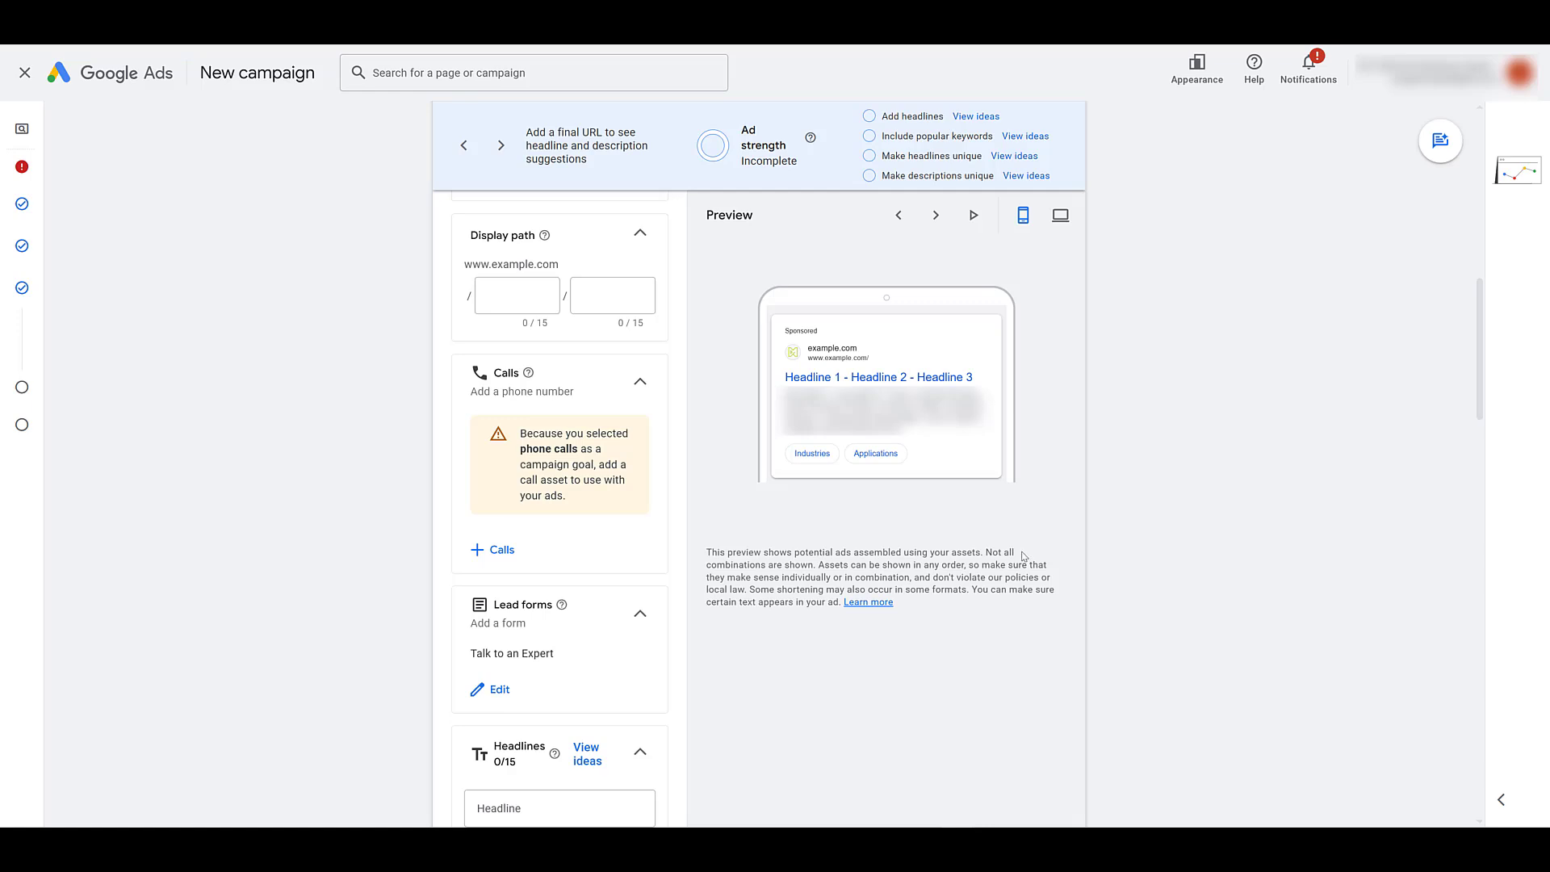
pyautogui.scroll(-10, 1025, 622)
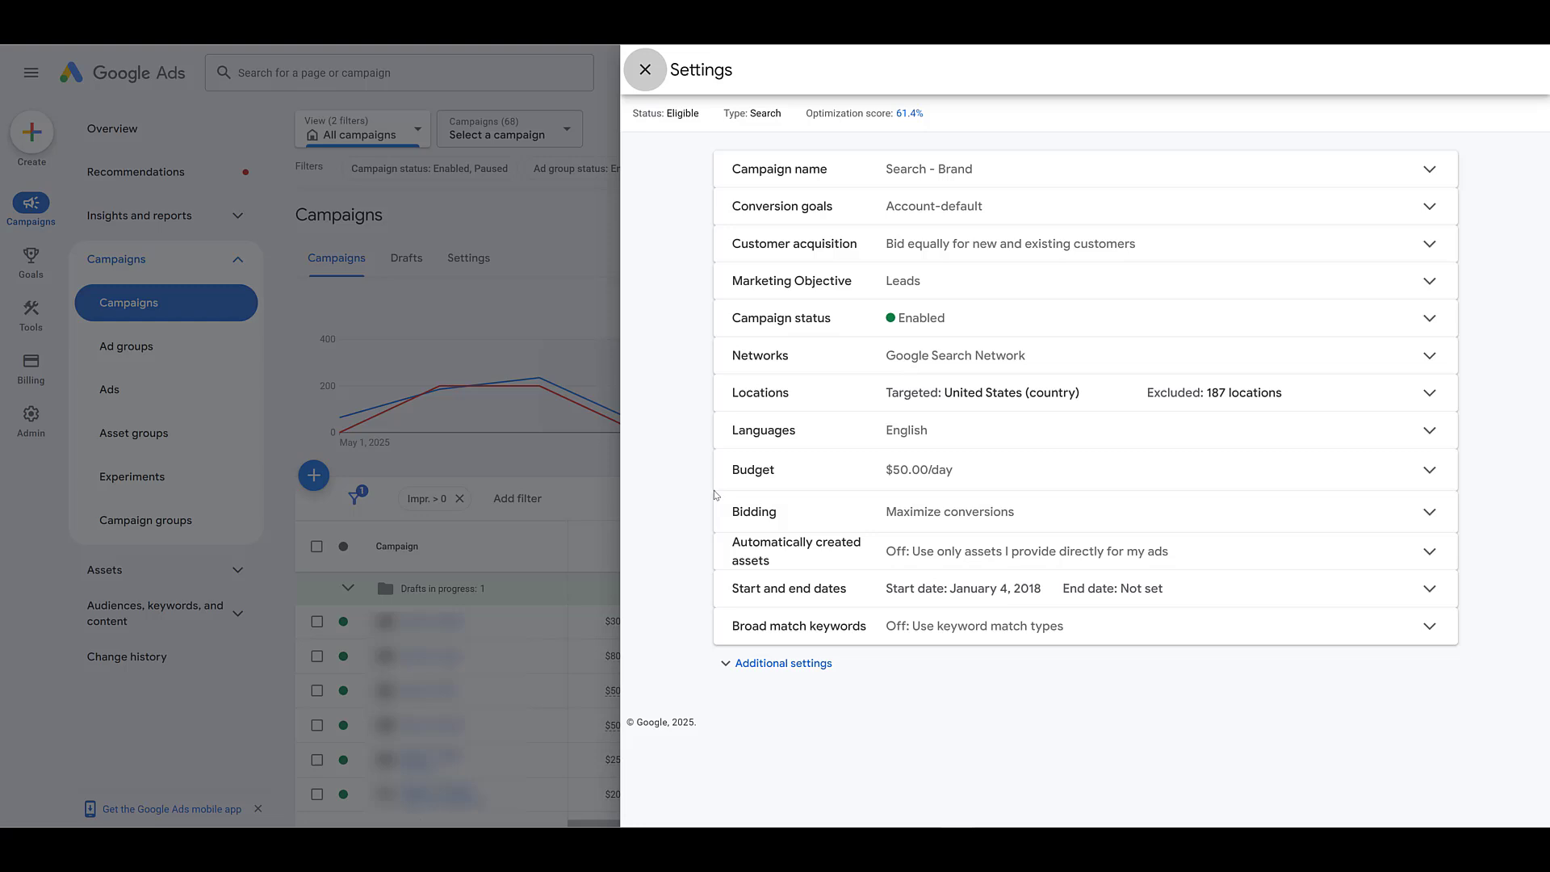
# - Expand the Search - Brand campaign's Lead form setting under Additional settings, showing 'Always show the lead form'
pyautogui.click(721, 667)
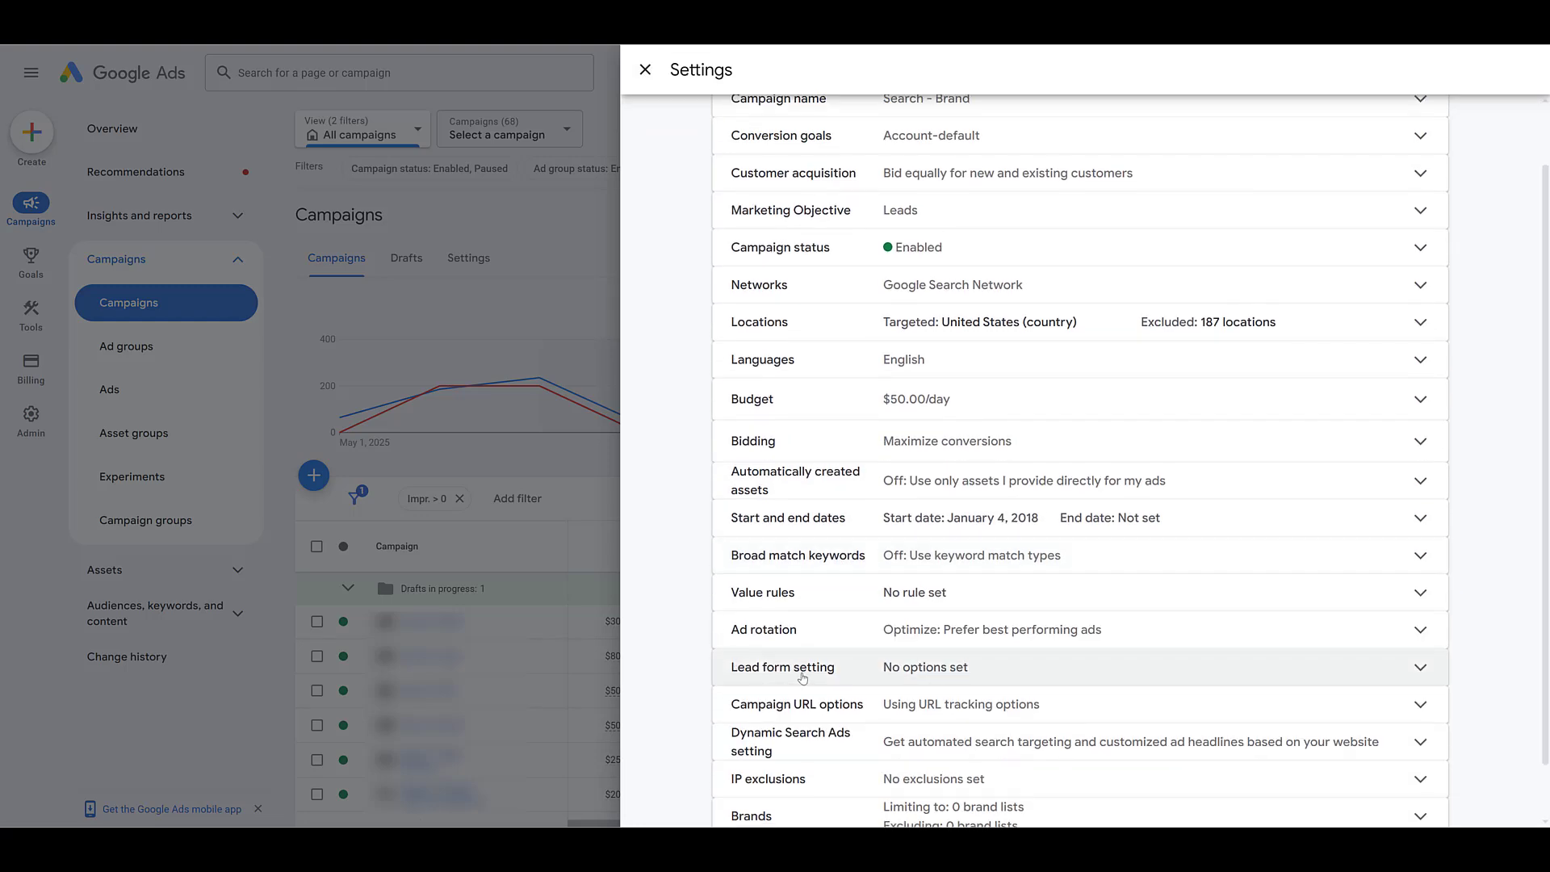
pyautogui.click(1036, 671)
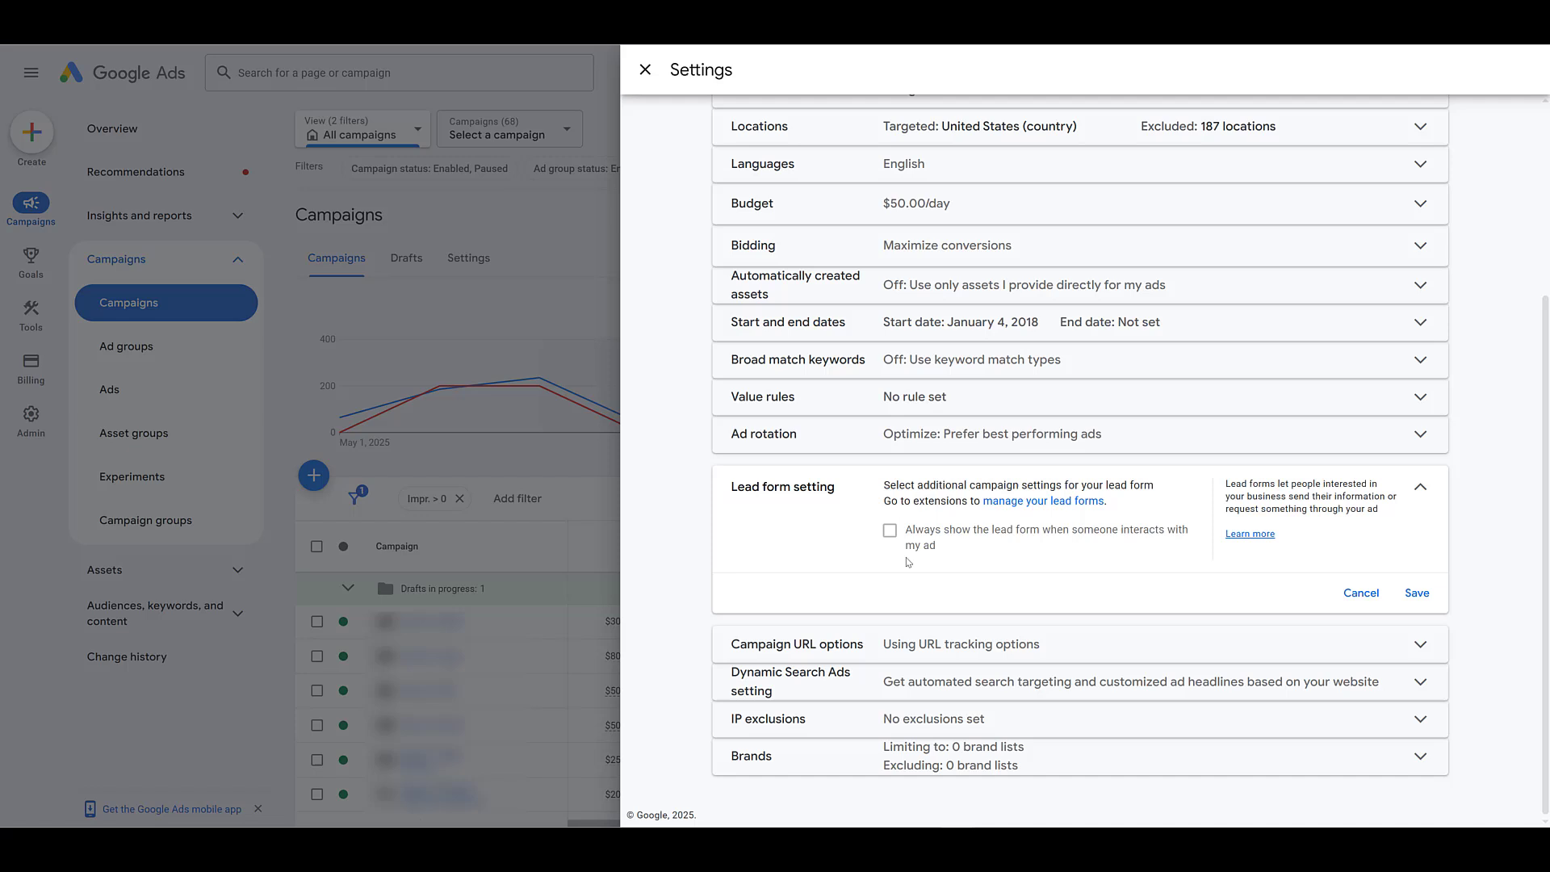
pyautogui.moveTo(894, 546)
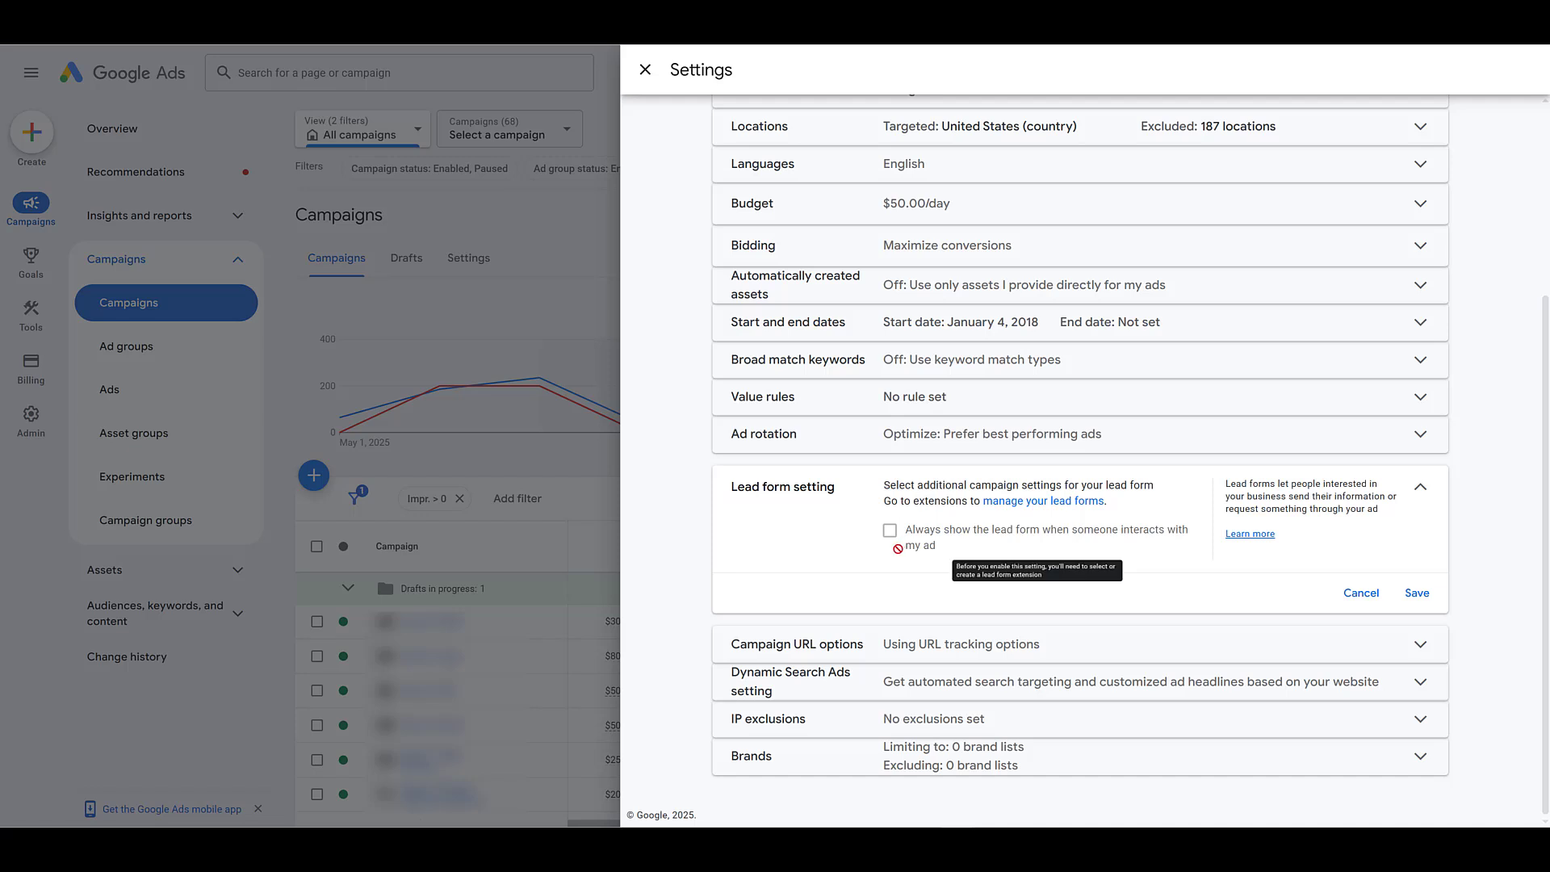